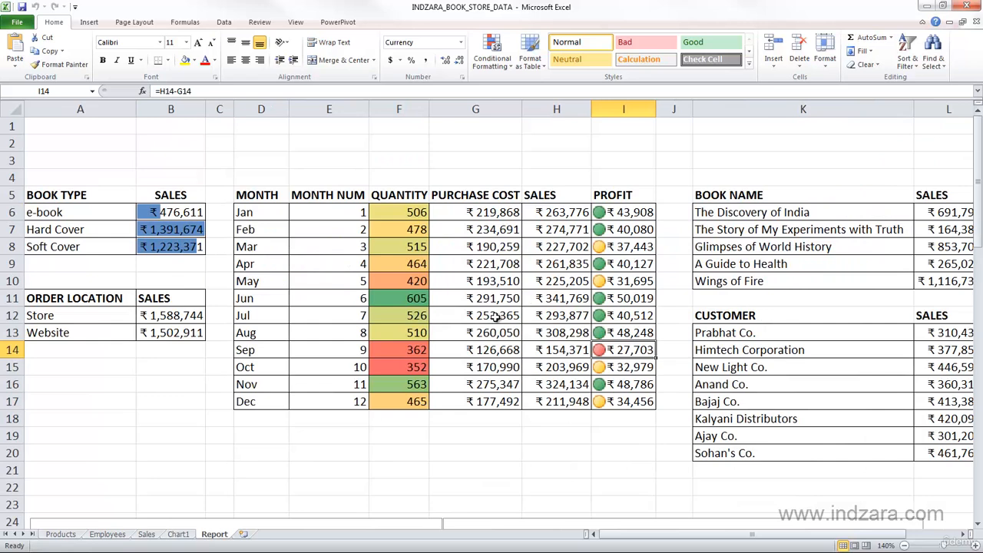
pyautogui.click(505, 63)
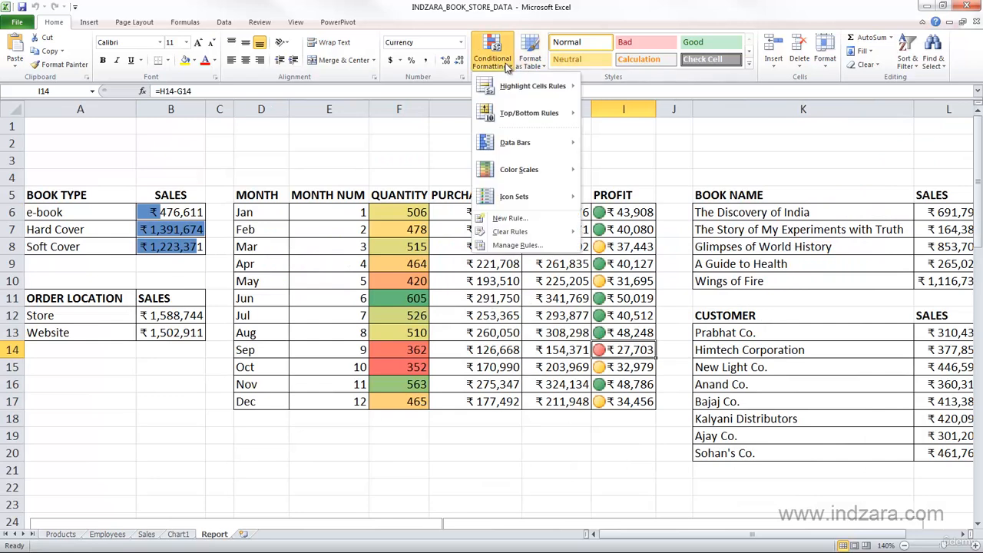
pyautogui.click(527, 217)
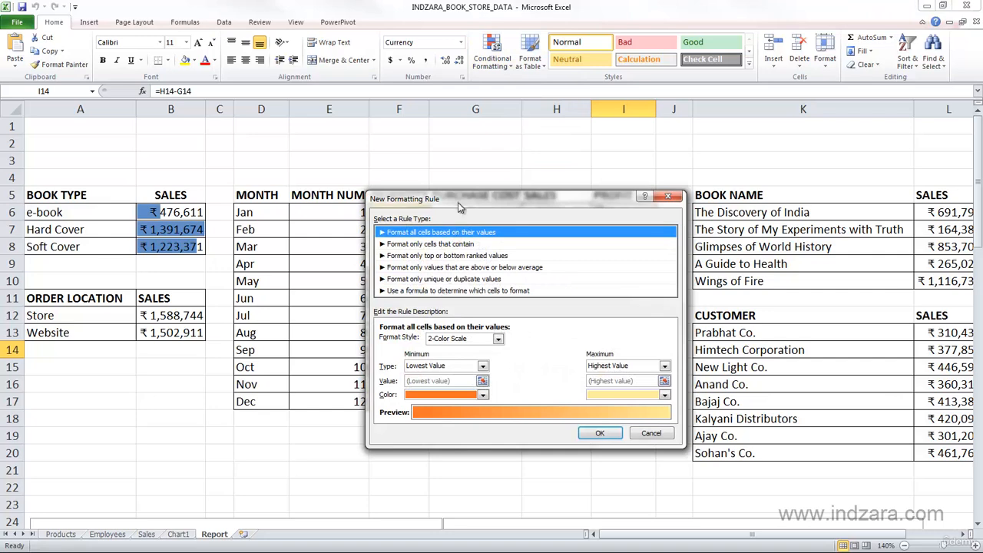
pyautogui.moveTo(458, 201); pyautogui.dragTo(421, 186)
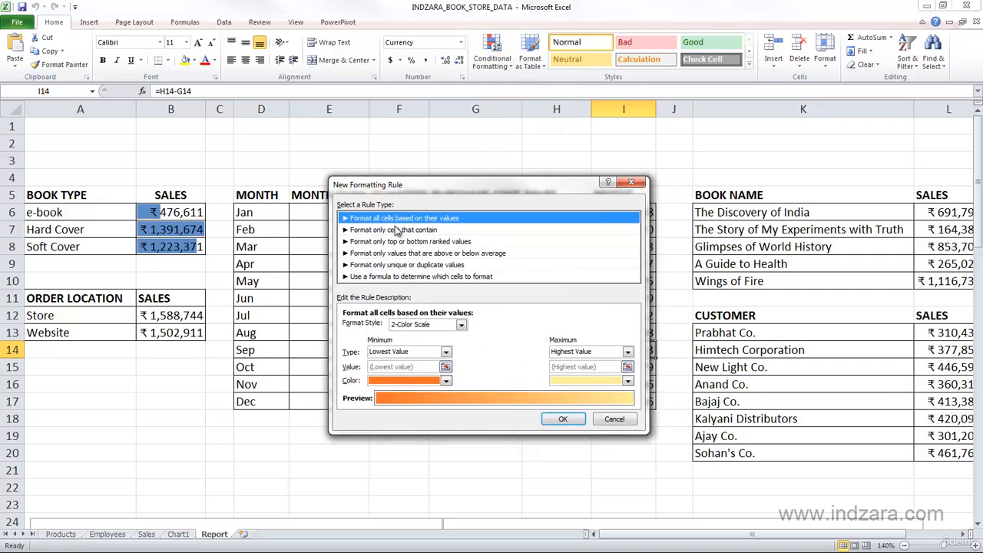
pyautogui.click(409, 242)
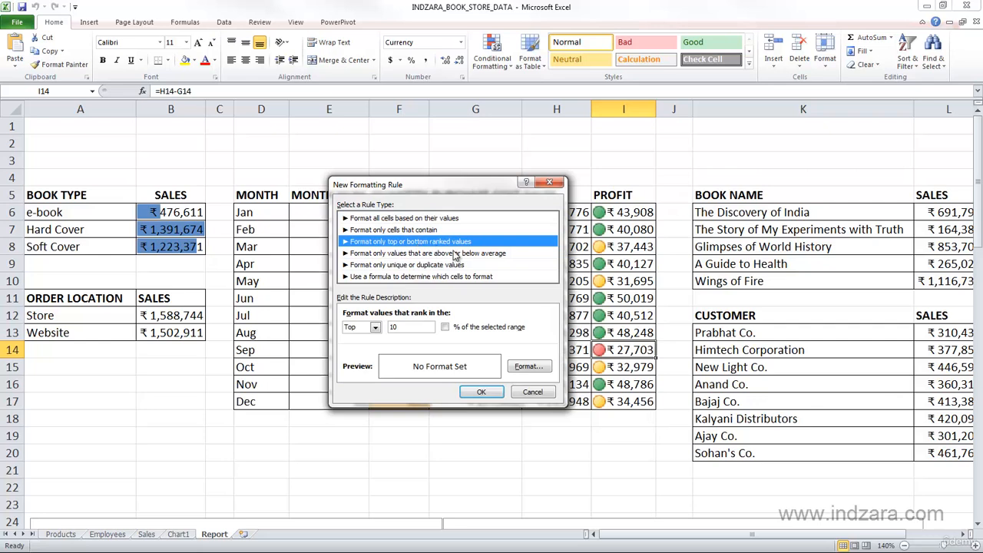
pyautogui.moveTo(440, 183); pyautogui.dragTo(701, 202)
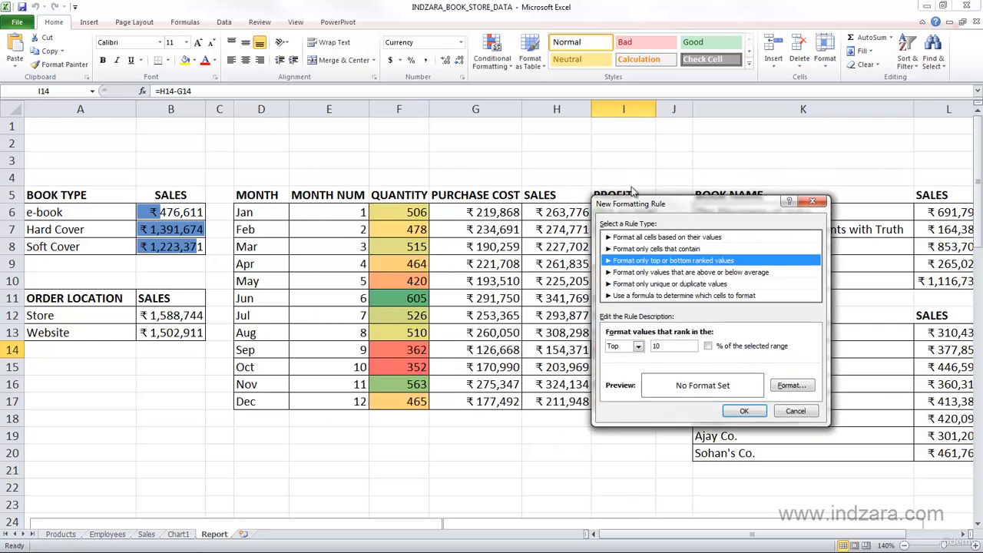
pyautogui.click(638, 347)
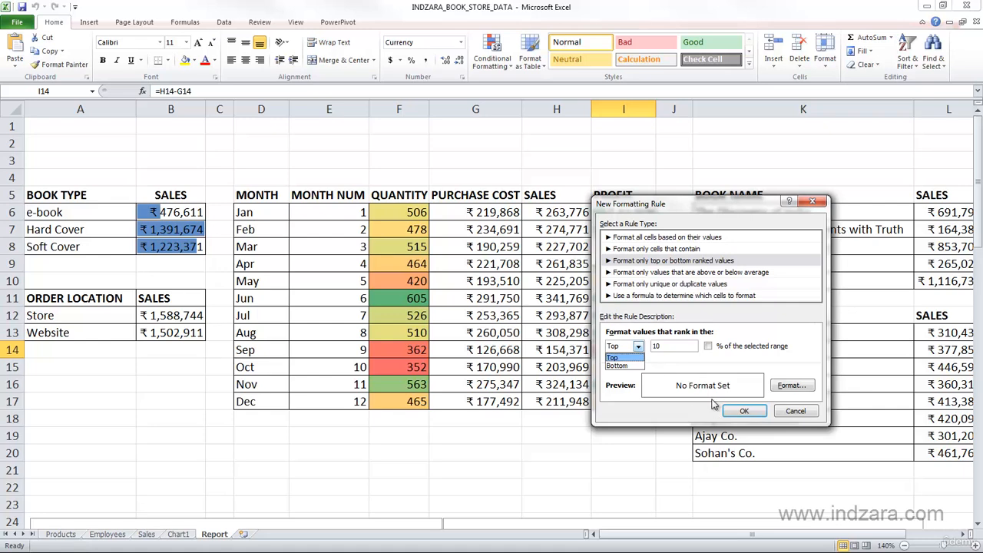
pyautogui.click(662, 347)
pyautogui.moveTo(661, 347); pyautogui.dragTo(649, 350)
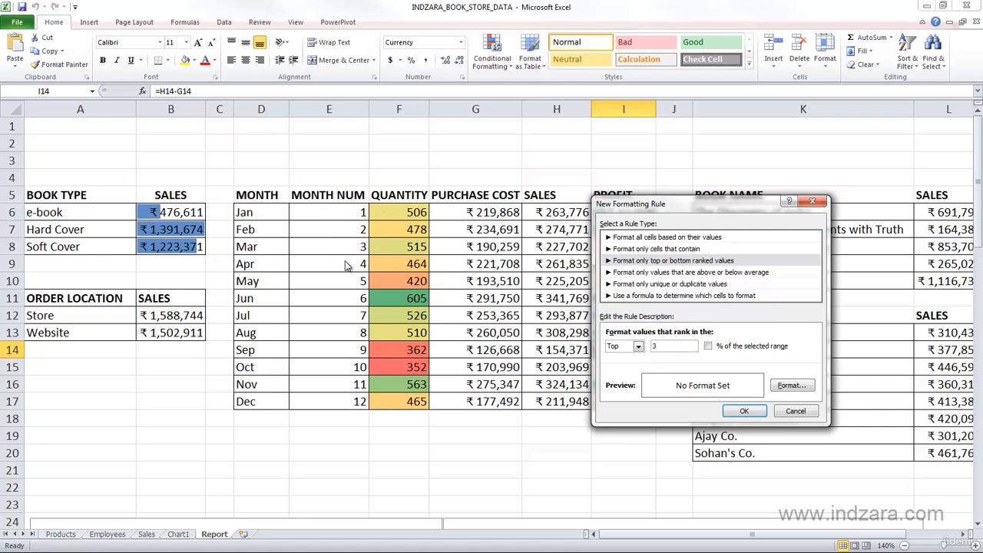
pyautogui.click(795, 412)
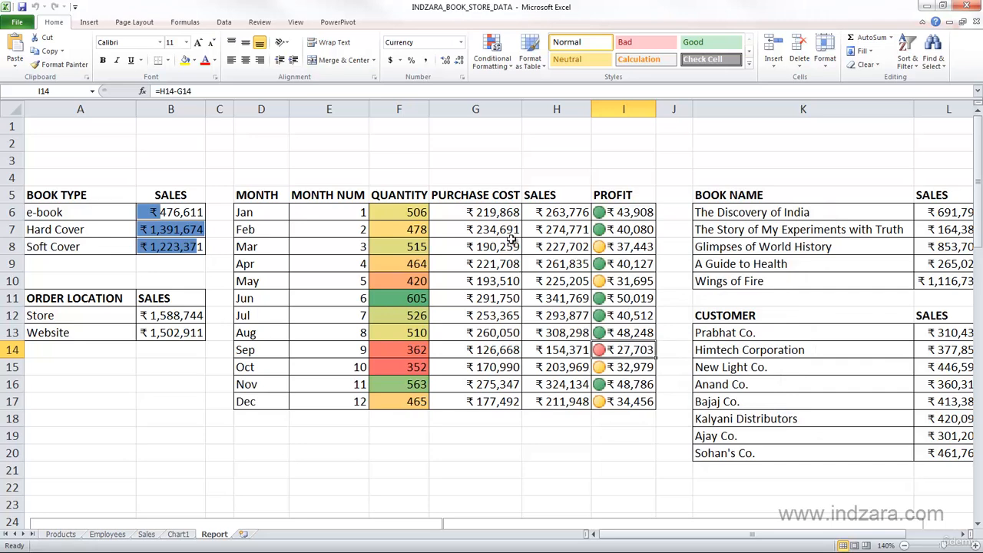
# Set up a new conditional formatting rule for the monthly sales in H6:H17 that formats only the top 3 ranked values
pyautogui.moveTo(538, 212); pyautogui.dragTo(542, 401)
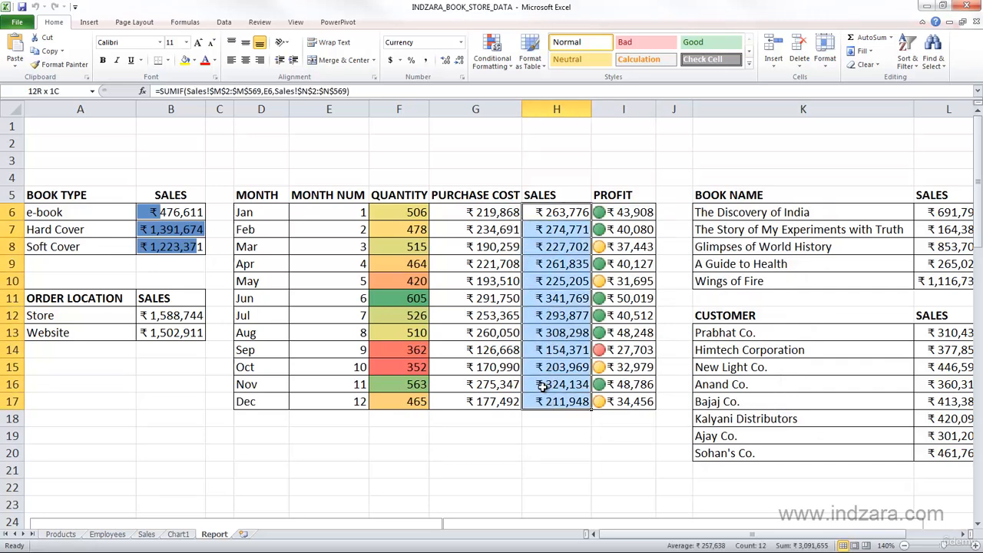
pyautogui.click(495, 55)
pyautogui.click(519, 221)
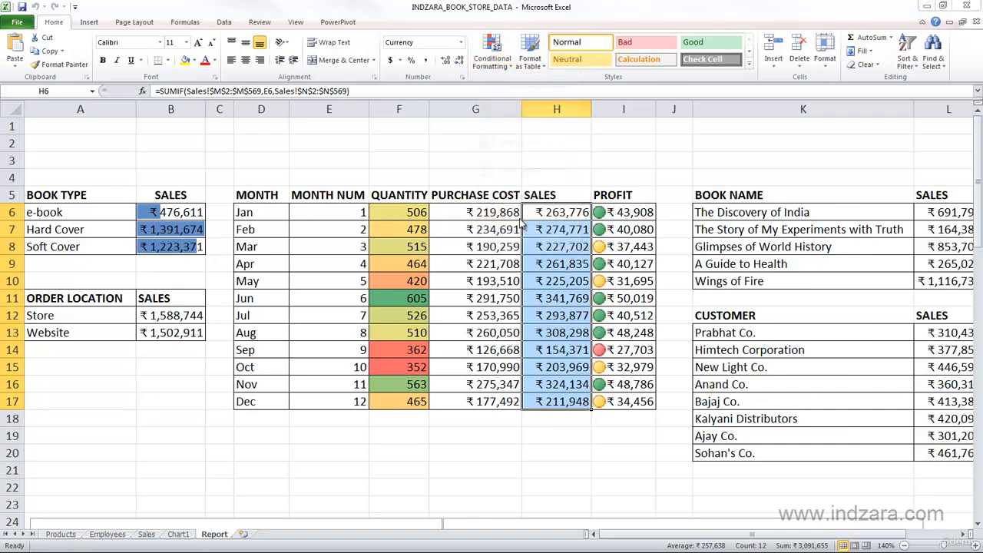
pyautogui.click(608, 249)
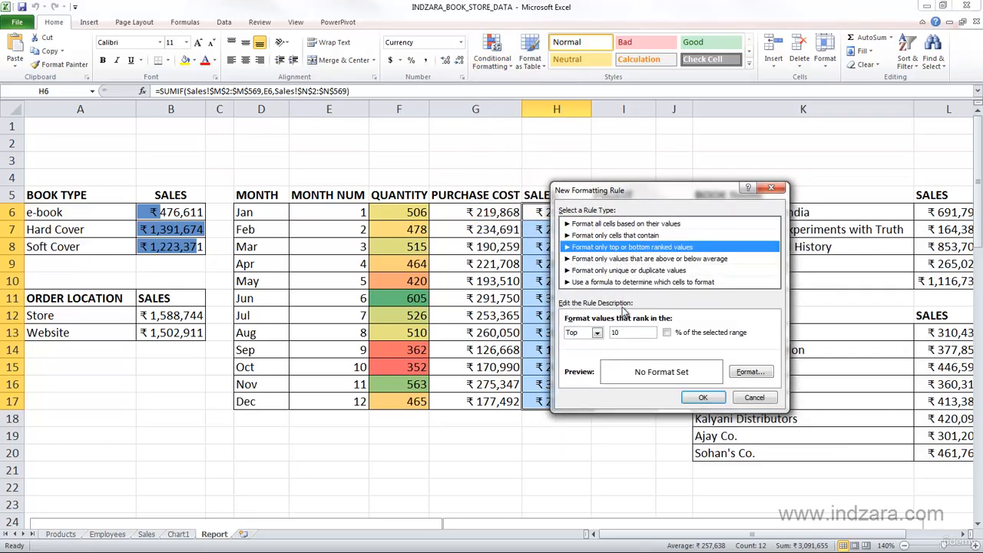
pyautogui.moveTo(605, 197); pyautogui.dragTo(245, 266)
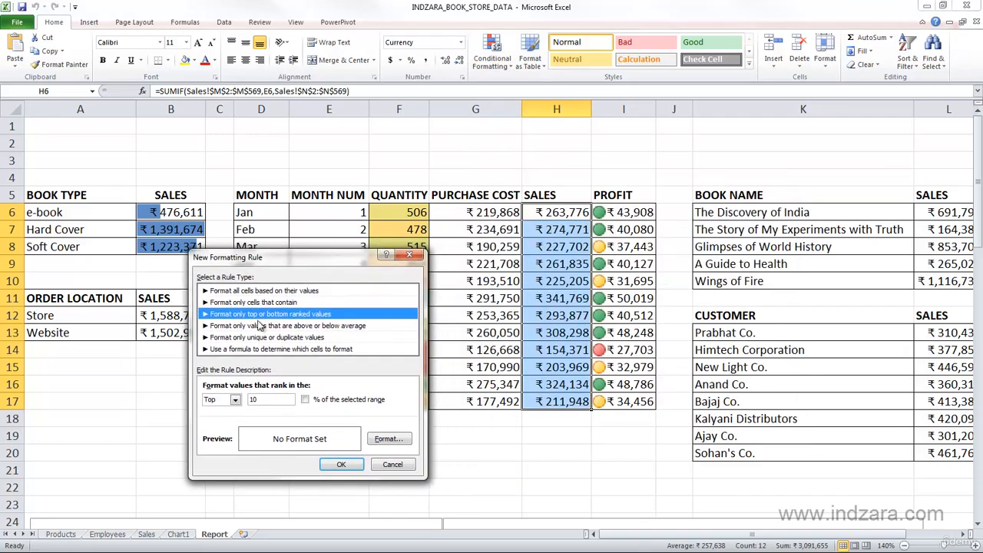
pyautogui.doubleClick(259, 400)
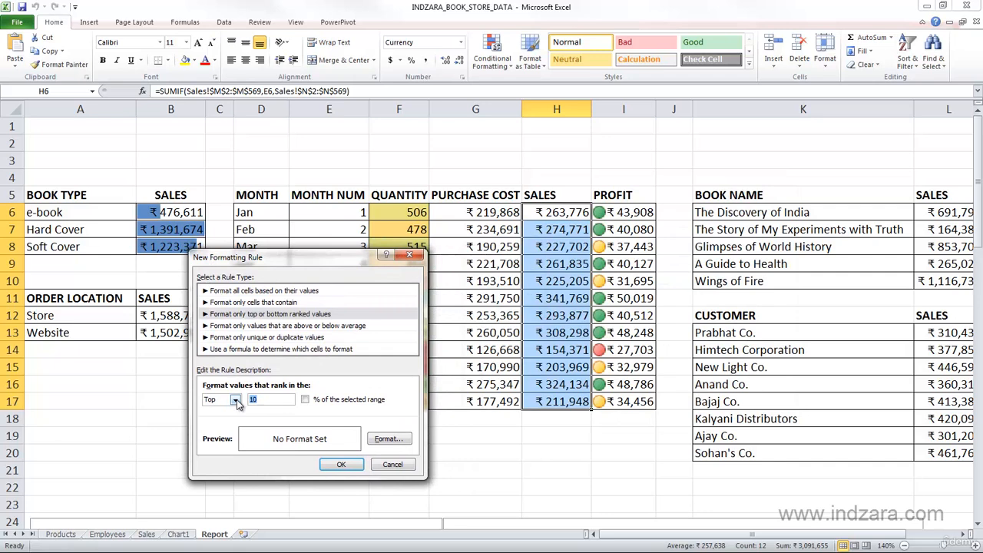
pyautogui.write('3')
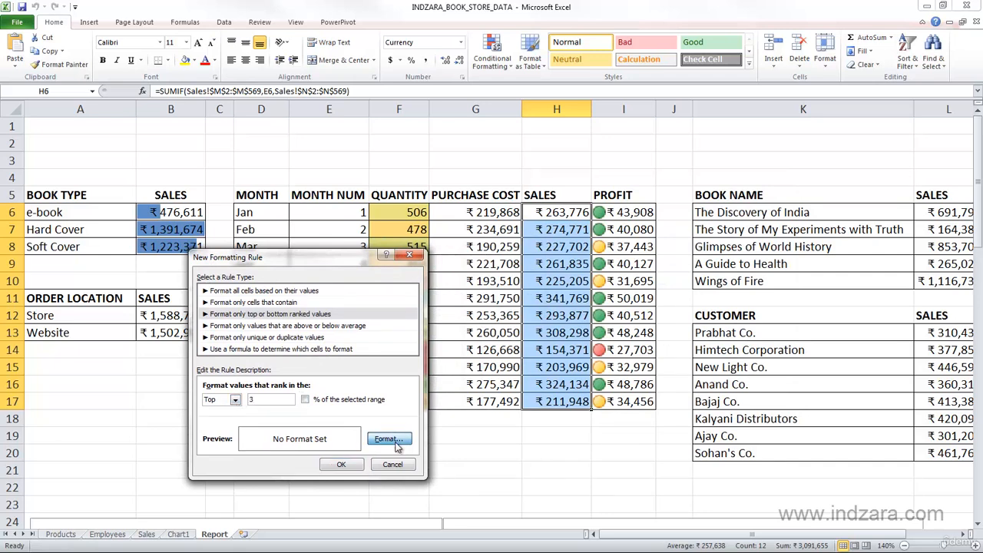
# Give the top 3 rule a light purple background fill and apply it to the monthly sales
pyautogui.click(389, 438)
pyautogui.click(670, 183)
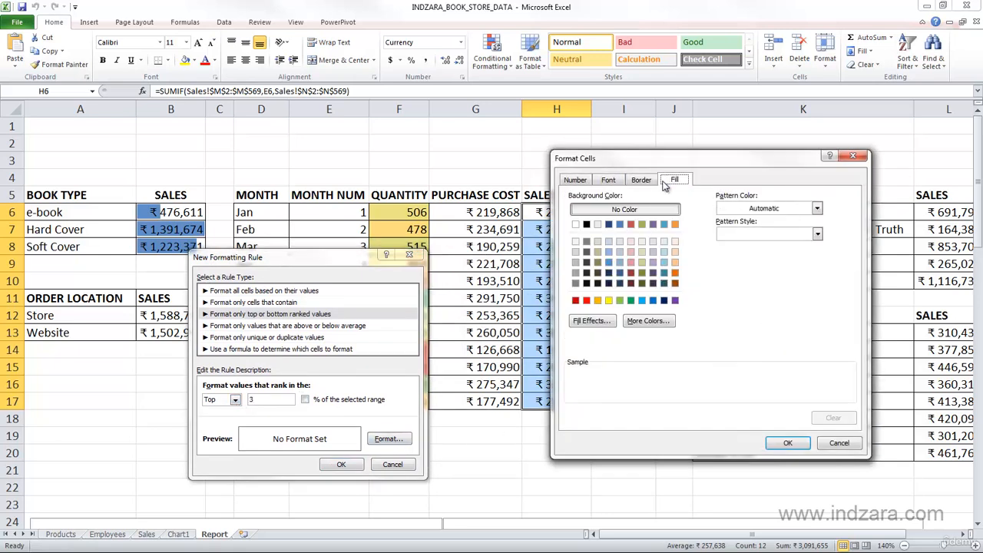
pyautogui.click(653, 261)
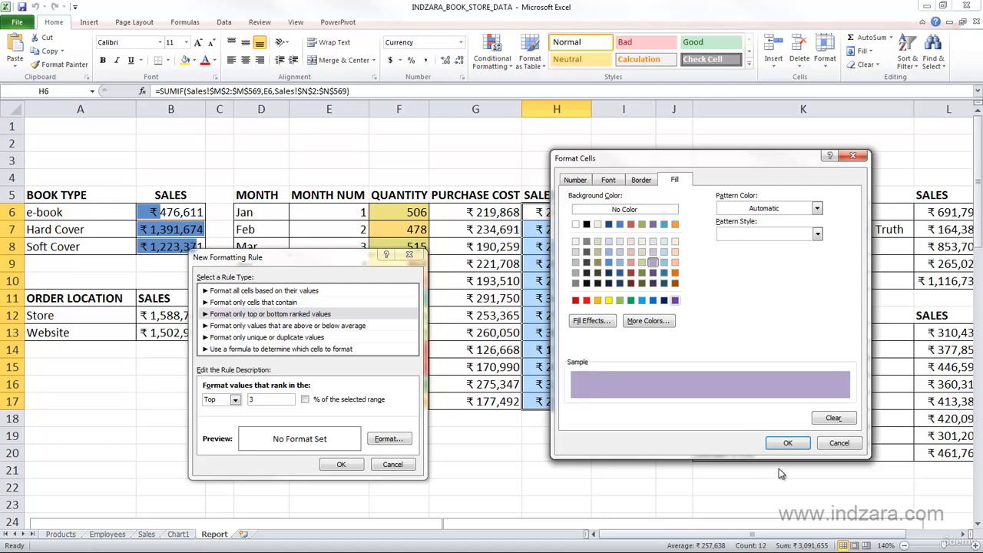
pyautogui.click(787, 443)
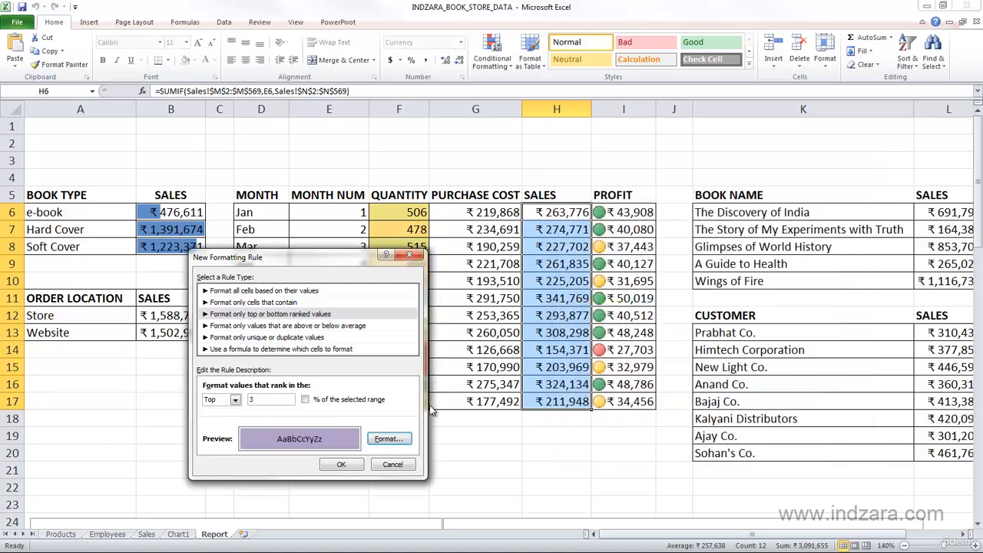
pyautogui.click(343, 467)
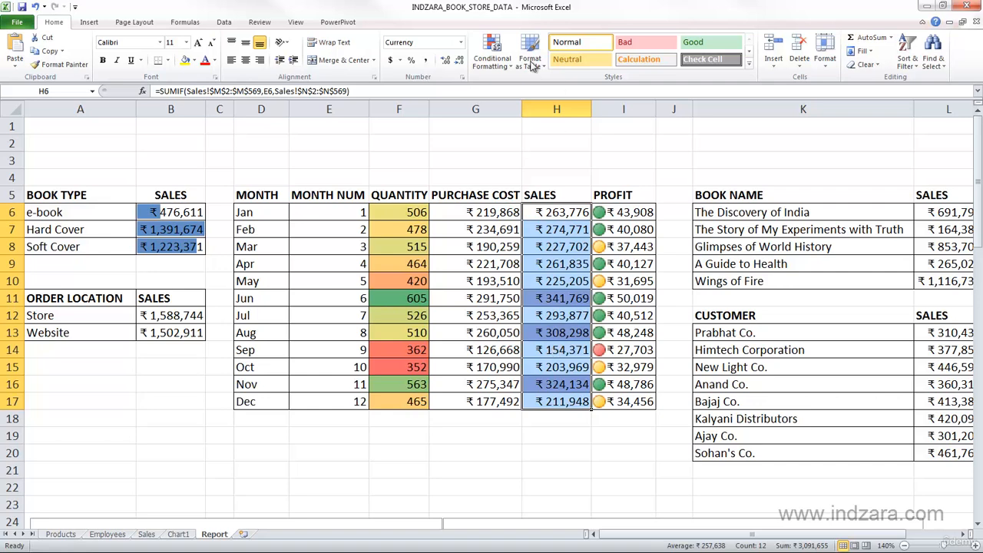
# Edit the monthly sales formatting rule to rank the bottom 3 values instead, and apply the change
pyautogui.click(491, 55)
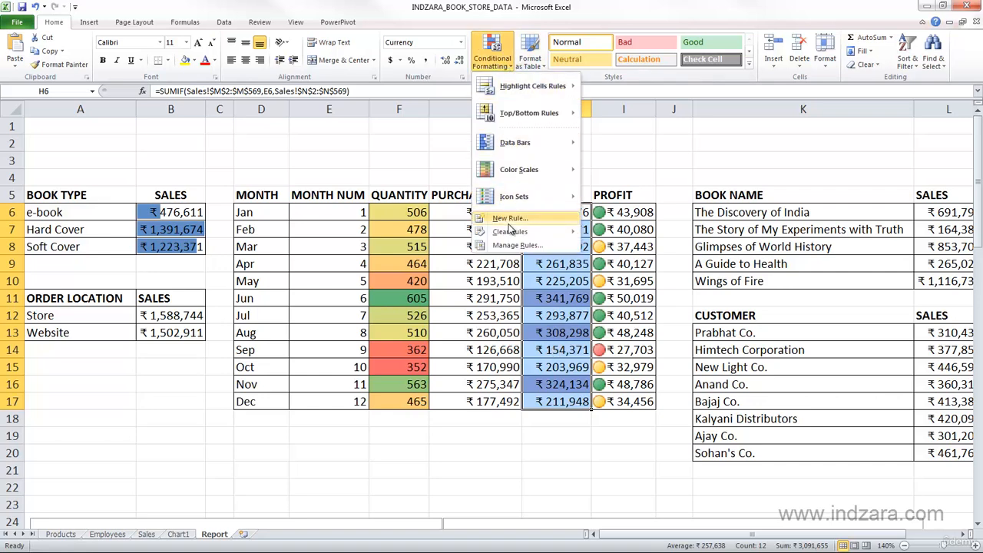
pyautogui.click(513, 246)
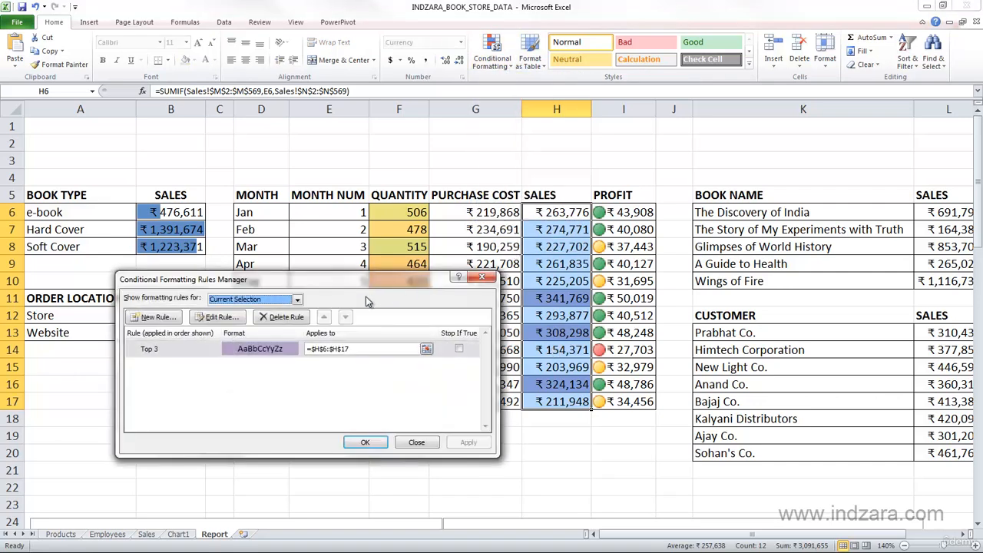
pyautogui.click(179, 349)
pyautogui.click(218, 316)
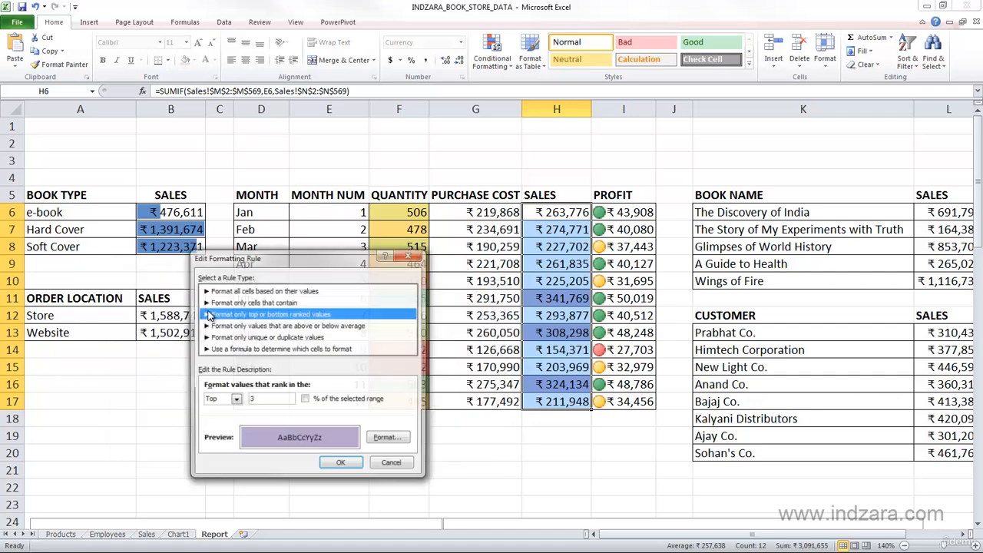
pyautogui.click(234, 400)
pyautogui.click(224, 421)
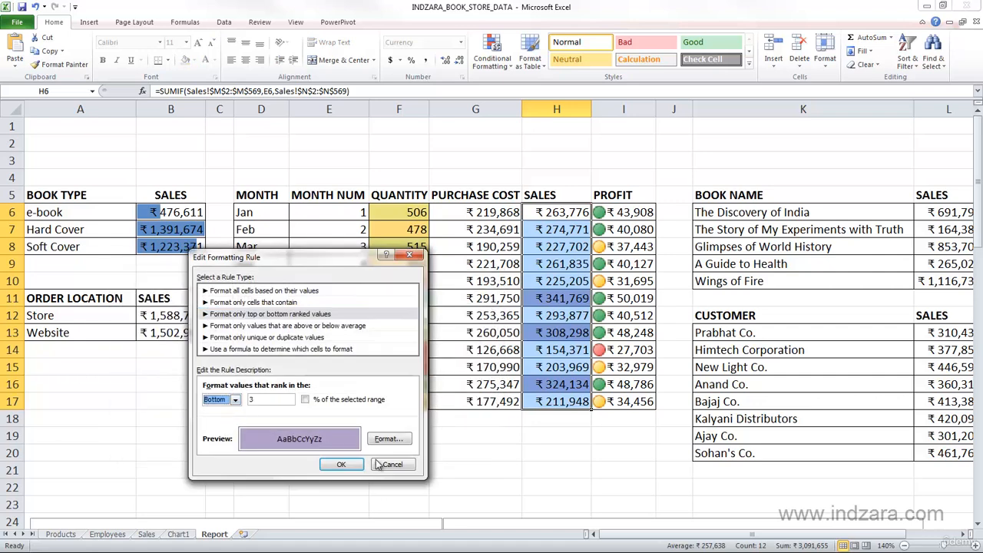
pyautogui.click(351, 465)
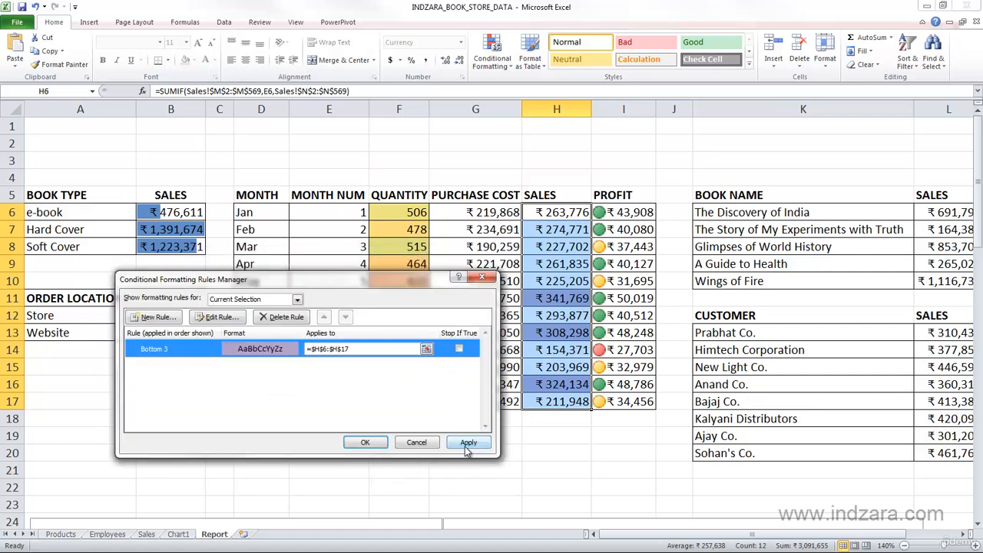
pyautogui.click(466, 445)
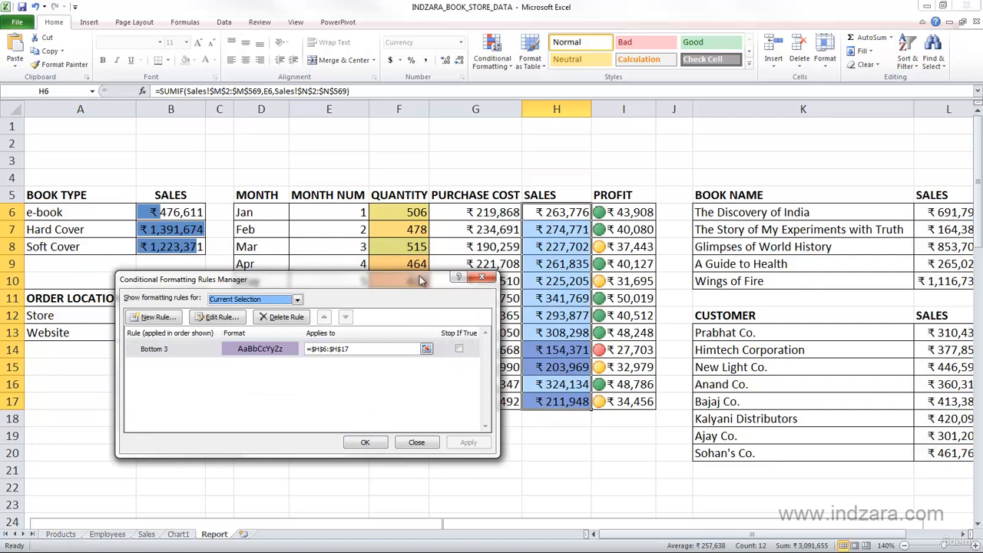
pyautogui.moveTo(419, 275); pyautogui.dragTo(423, 332)
pyautogui.moveTo(430, 435); pyautogui.dragTo(362, 170)
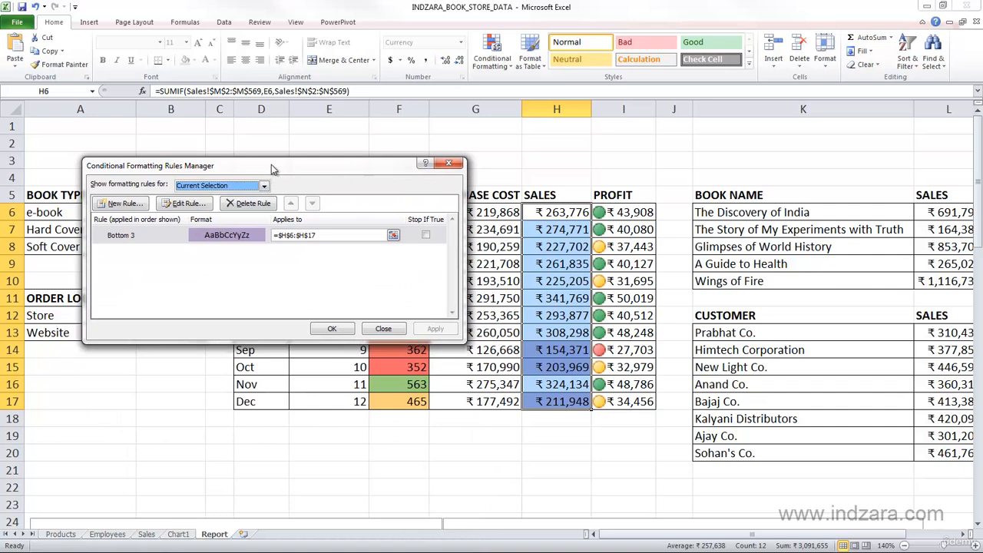
pyautogui.moveTo(271, 164); pyautogui.dragTo(233, 205)
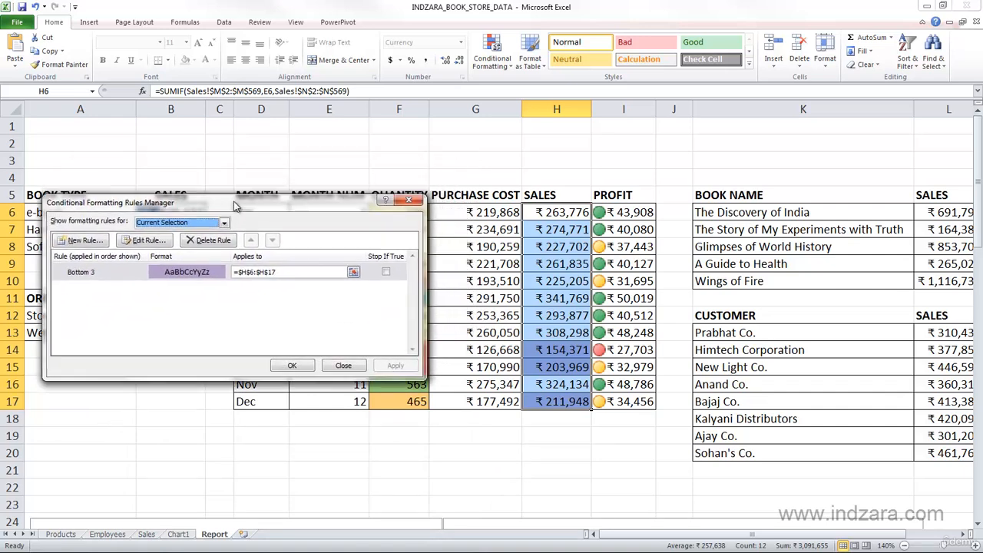
pyautogui.click(135, 242)
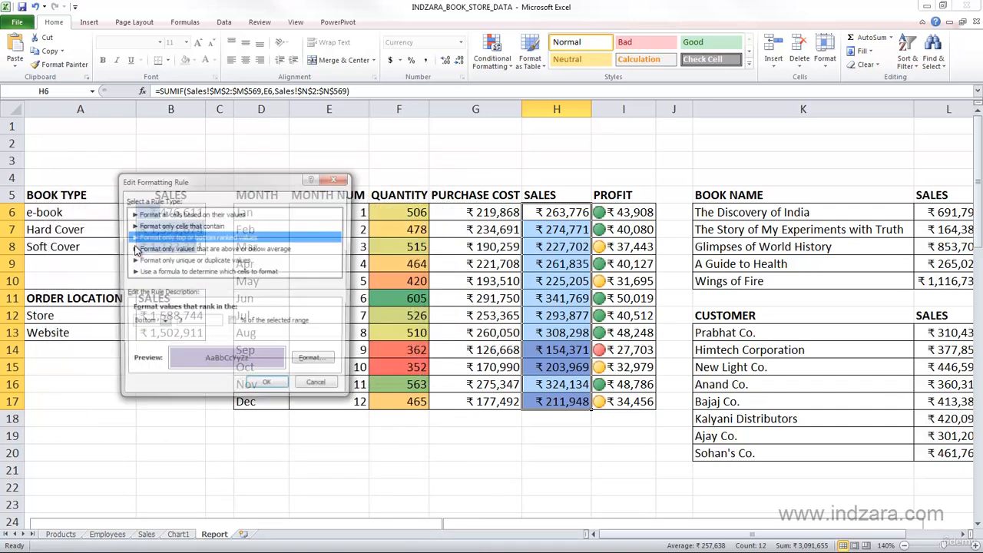
pyautogui.click(162, 323)
pyautogui.click(157, 342)
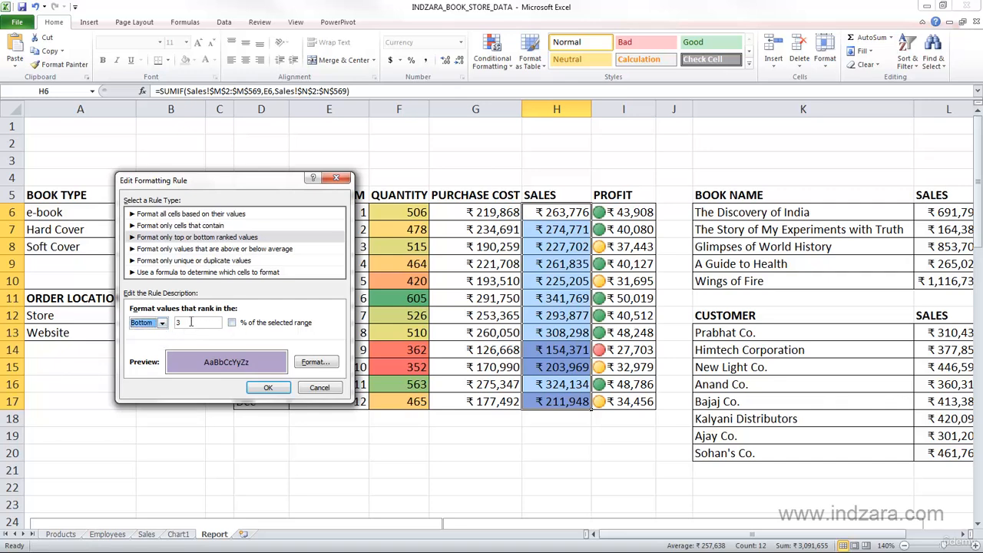
pyautogui.click(186, 321)
pyautogui.moveTo(197, 325); pyautogui.dragTo(176, 325)
pyautogui.click(318, 388)
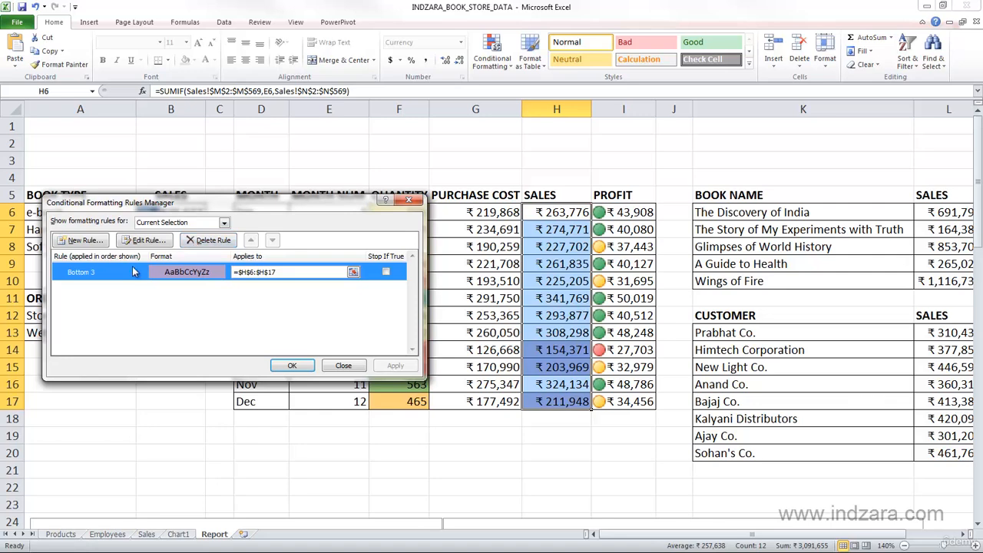
# Delete the bottom 3 conditional formatting rule from the monthly sales, apply the removal and deselect the range
pyautogui.click(211, 240)
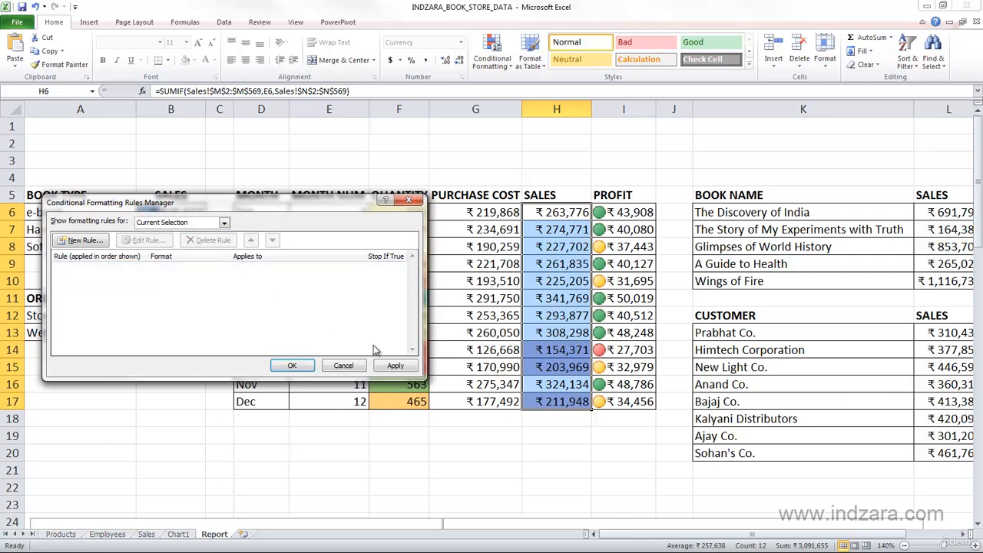
pyautogui.click(394, 365)
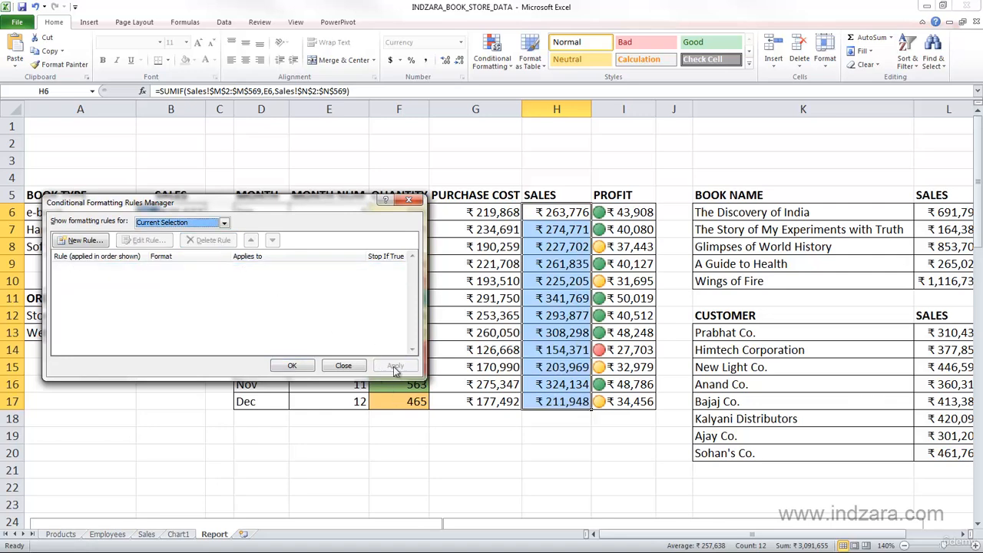
pyautogui.click(292, 366)
pyautogui.click(548, 420)
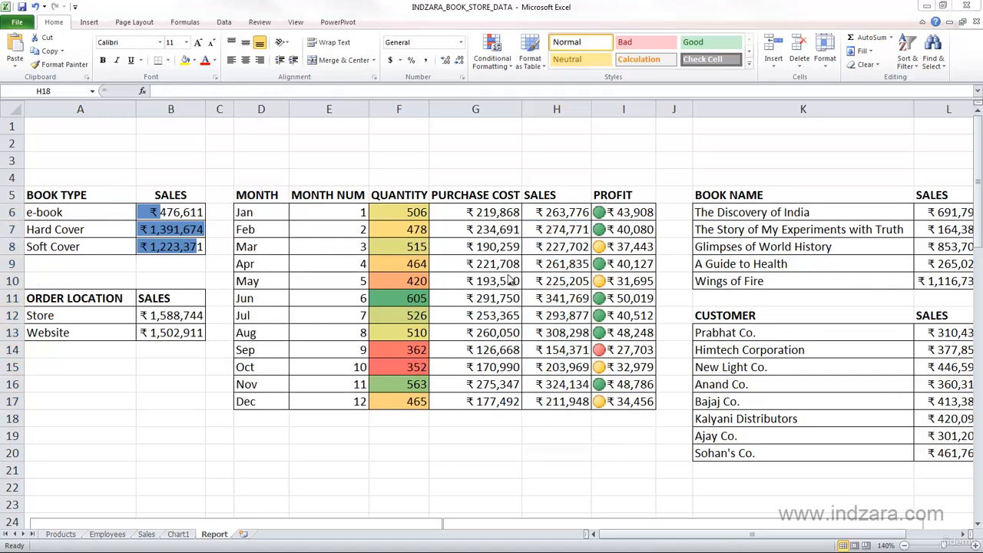
# Examine the Top 10 Items rule's rank setting, preset formats and custom fill options, and dismiss it without applying
pyautogui.click(492, 64)
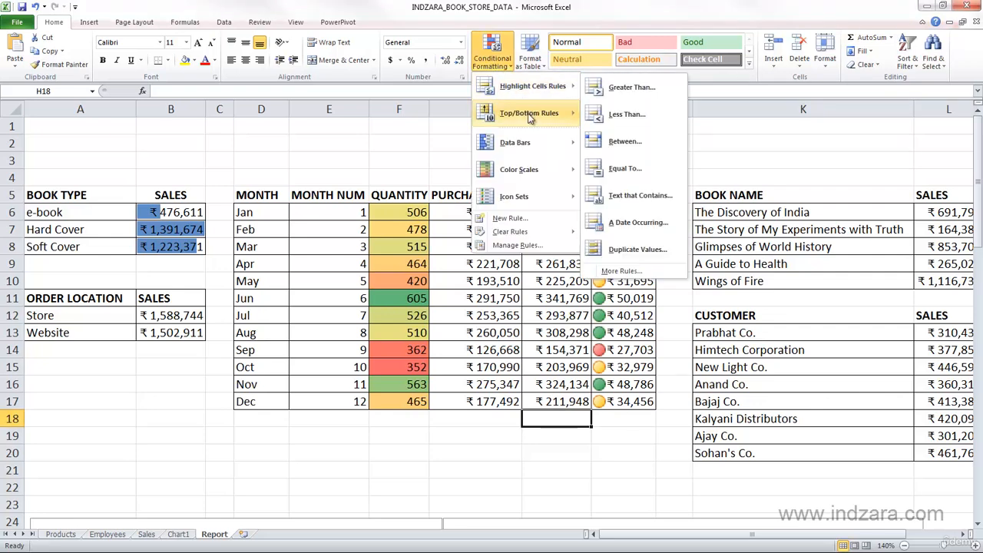
pyautogui.moveTo(529, 117)
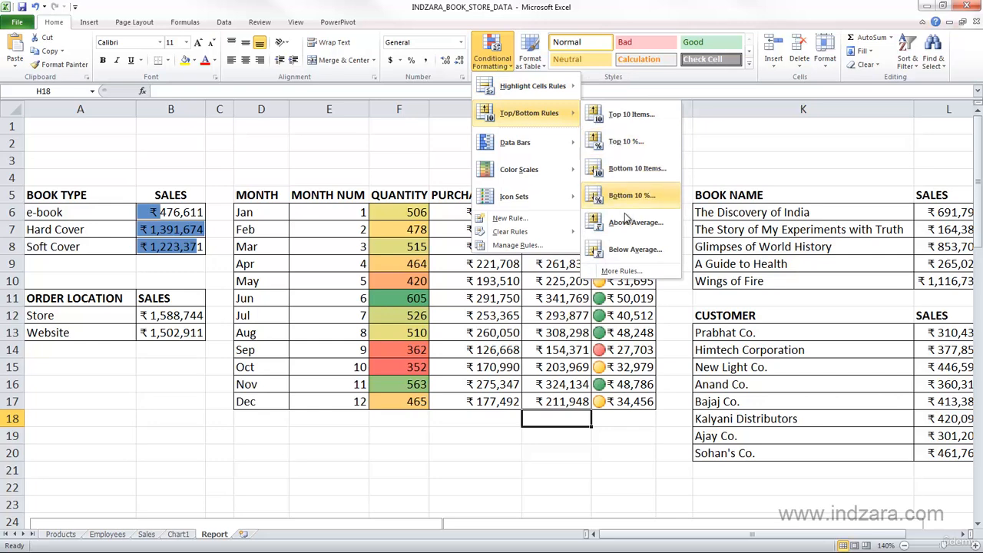
pyautogui.click(624, 113)
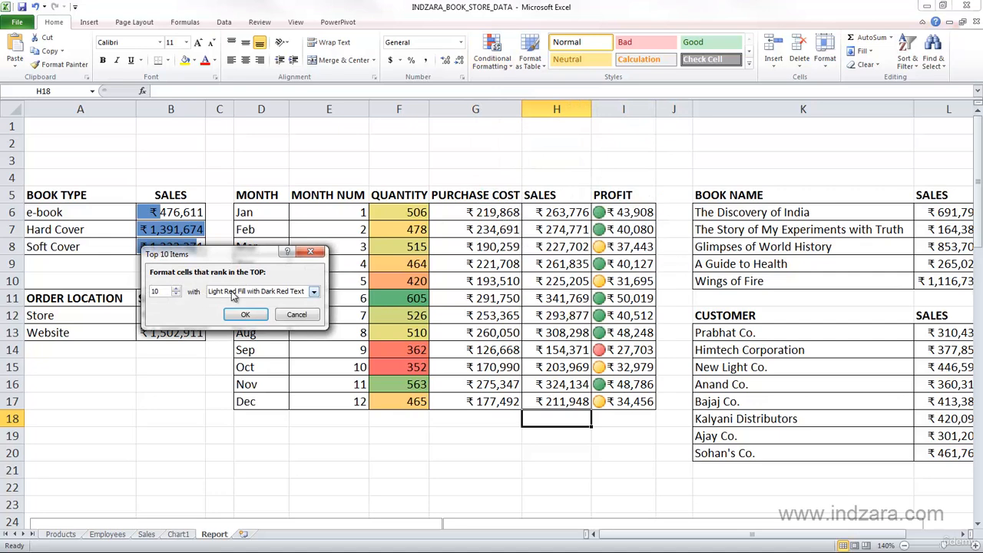
pyautogui.click(234, 297)
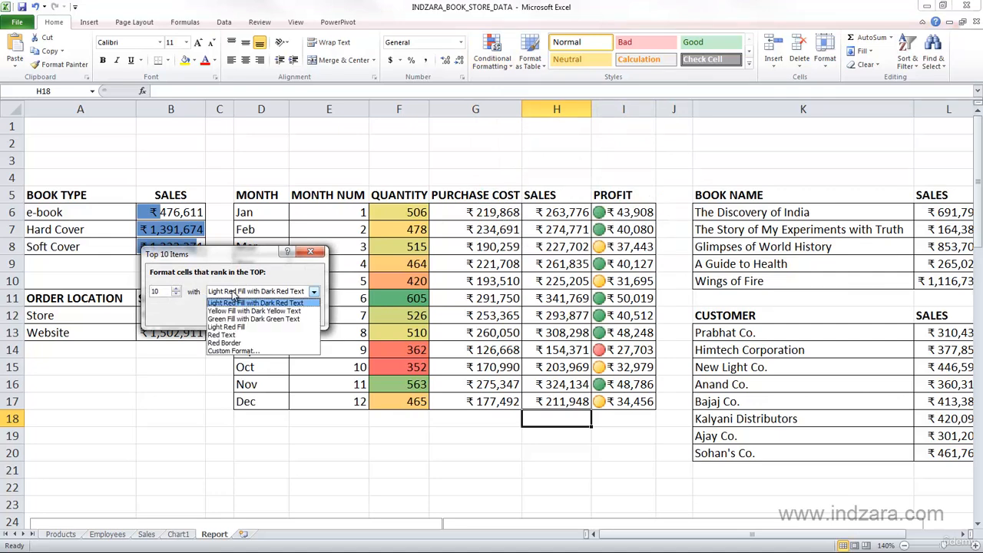
pyautogui.click(165, 290)
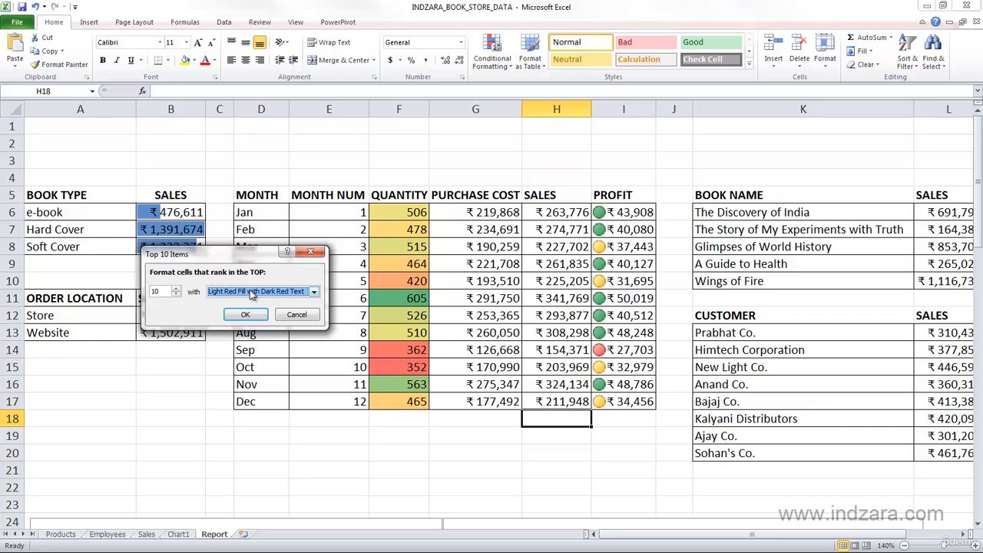
pyautogui.click(254, 291)
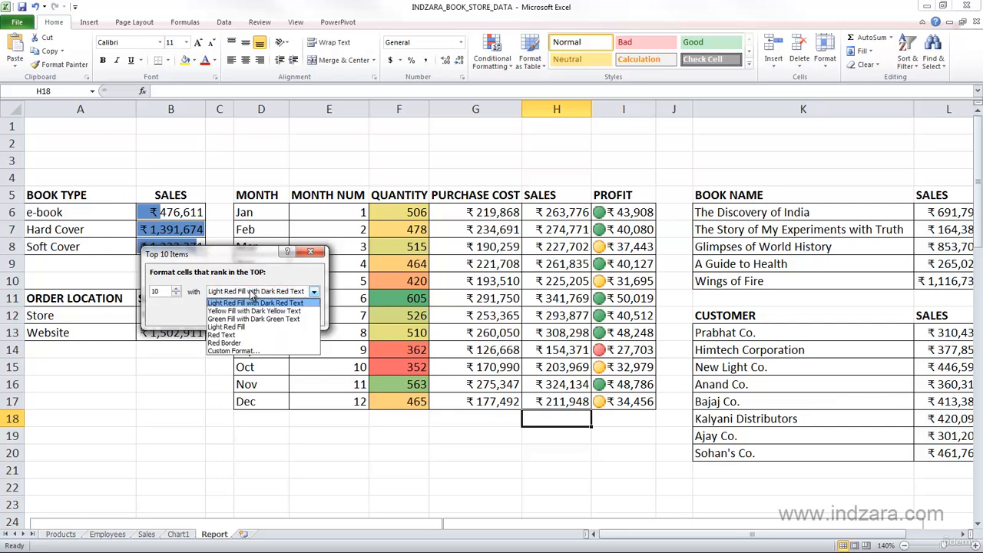
pyautogui.click(247, 350)
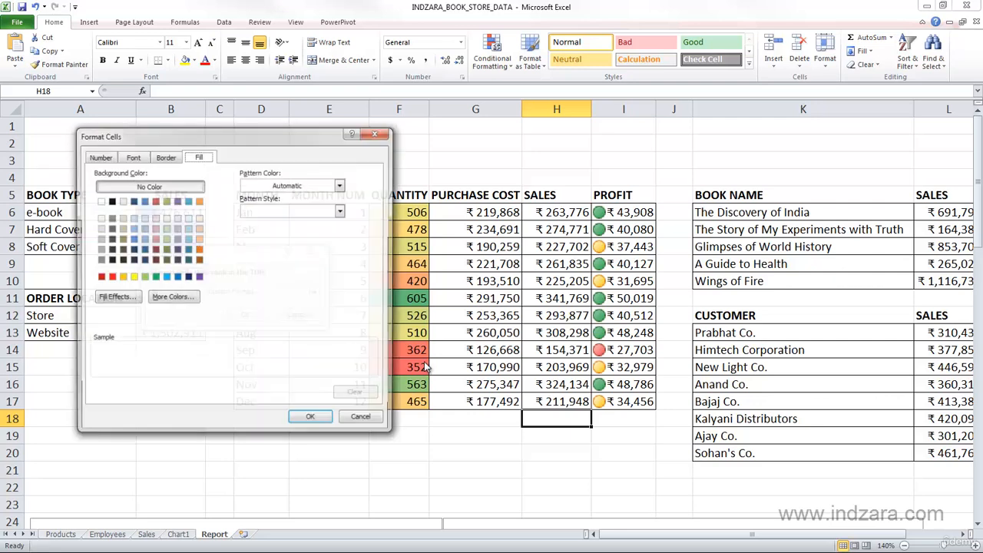
pyautogui.moveTo(243, 136); pyautogui.dragTo(489, 149)
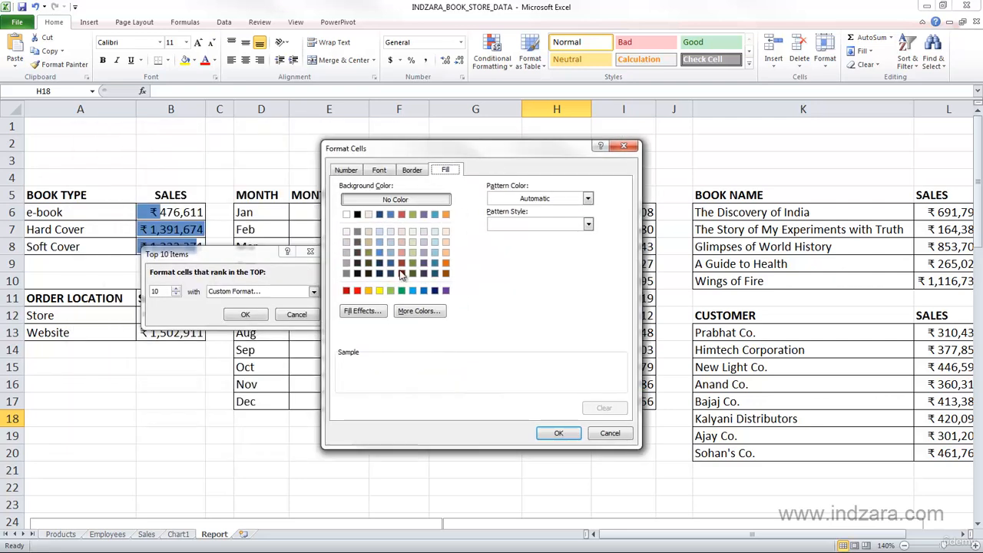
pyautogui.click(604, 432)
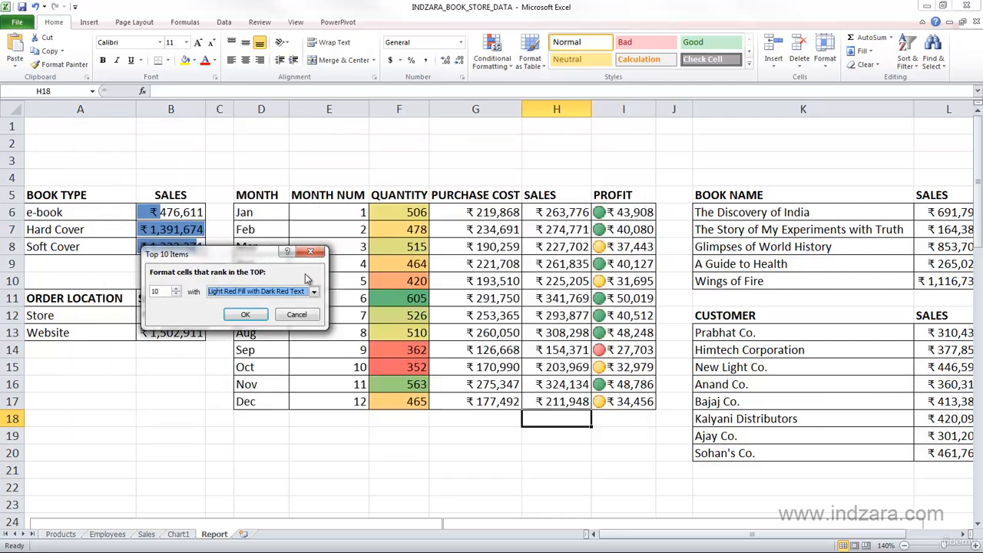
pyautogui.click(295, 316)
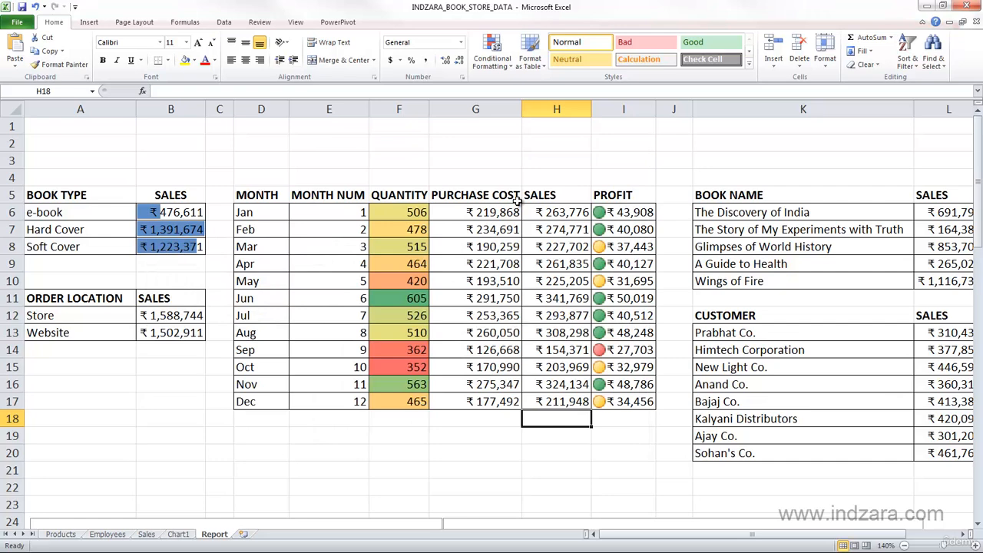
# Review the full rule settings for formatting top or bottom ranked values, and close them without creating a rule
pyautogui.click(500, 66)
pyautogui.moveTo(560, 124)
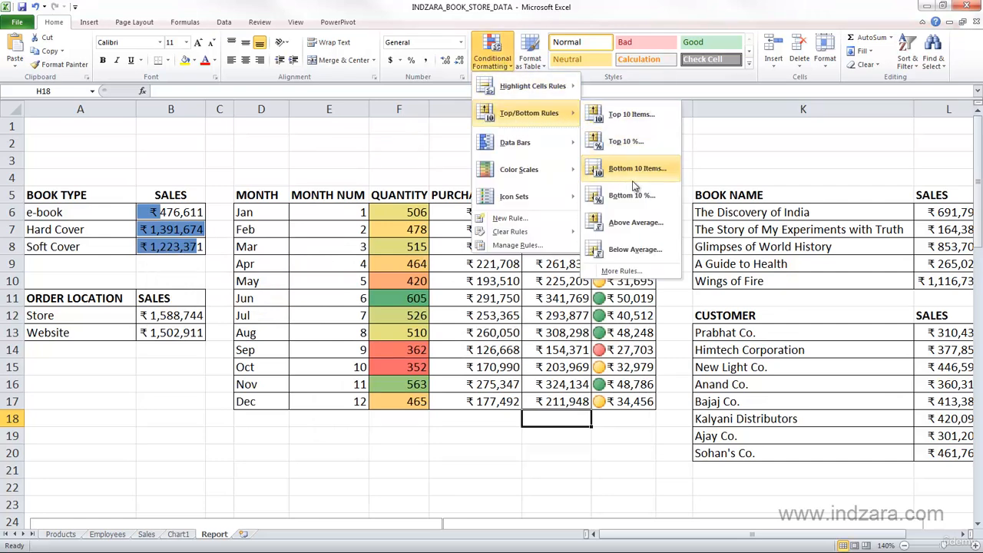
pyautogui.click(634, 273)
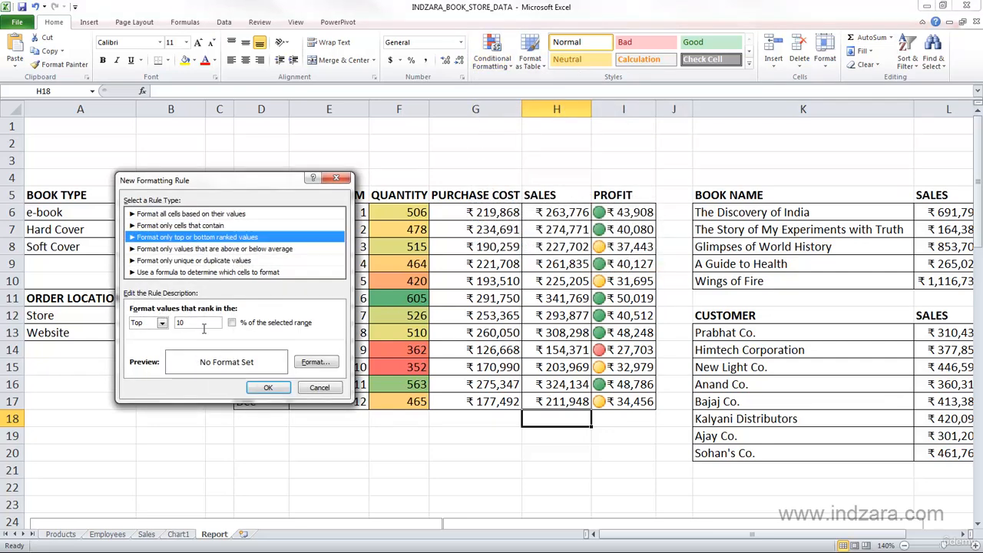
pyautogui.click(319, 387)
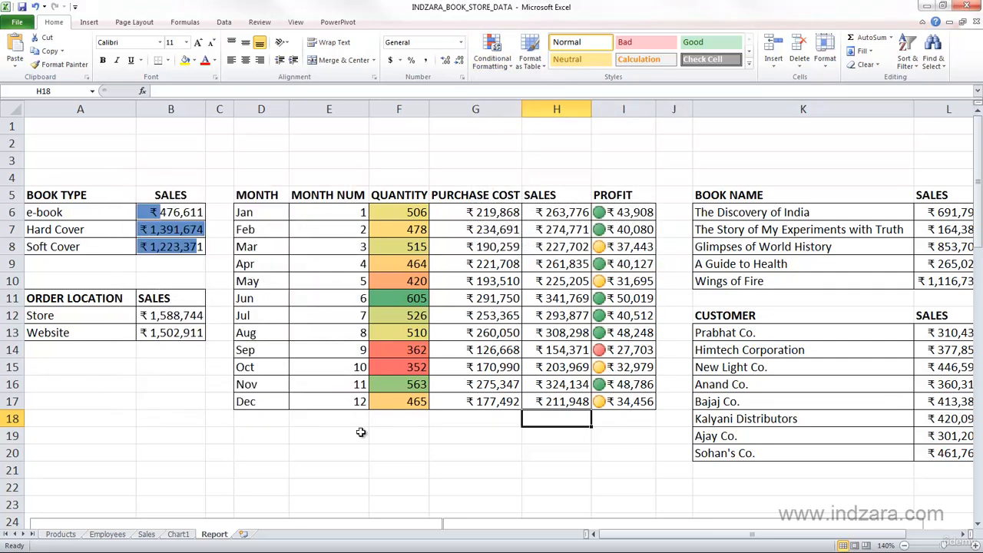
pyautogui.click(424, 439)
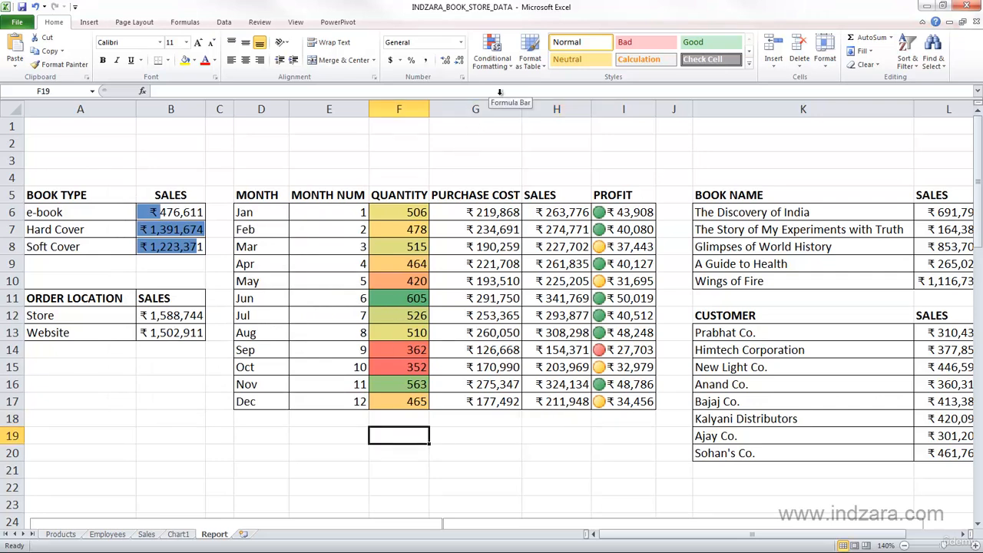
# Set up a new conditional formatting rule for the monthly sales in H6:H17 that formats only values above the average
pyautogui.moveTo(560, 212); pyautogui.dragTo(565, 397)
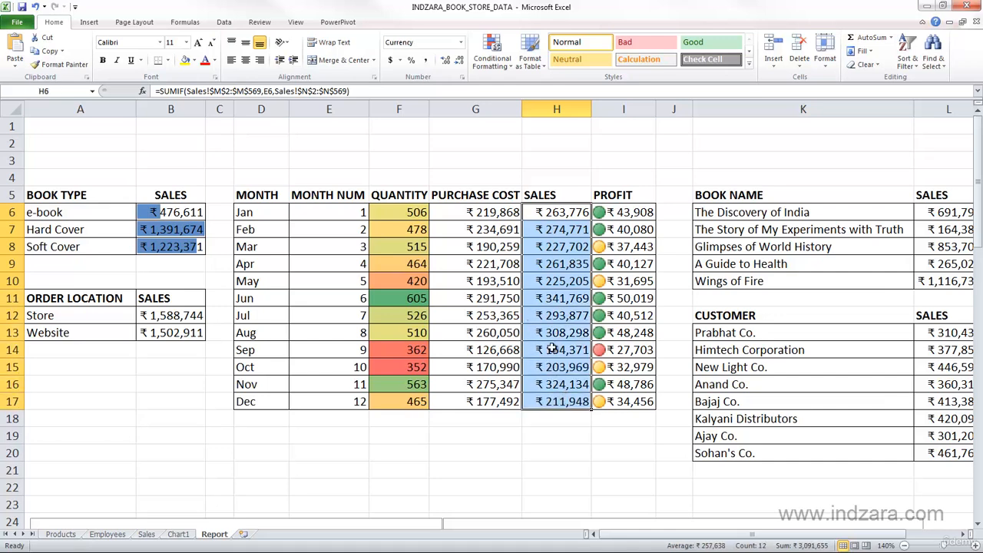
pyautogui.click(489, 67)
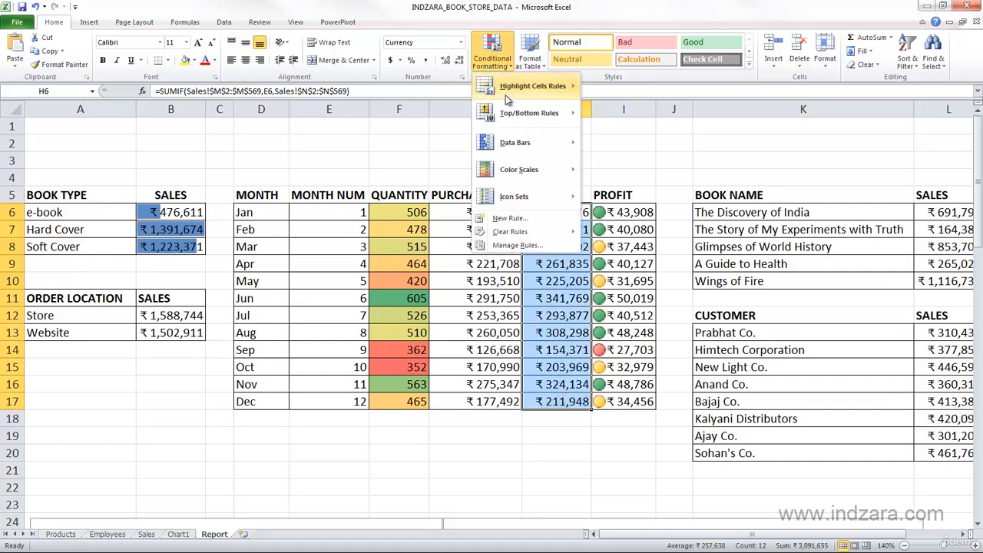
pyautogui.moveTo(507, 99)
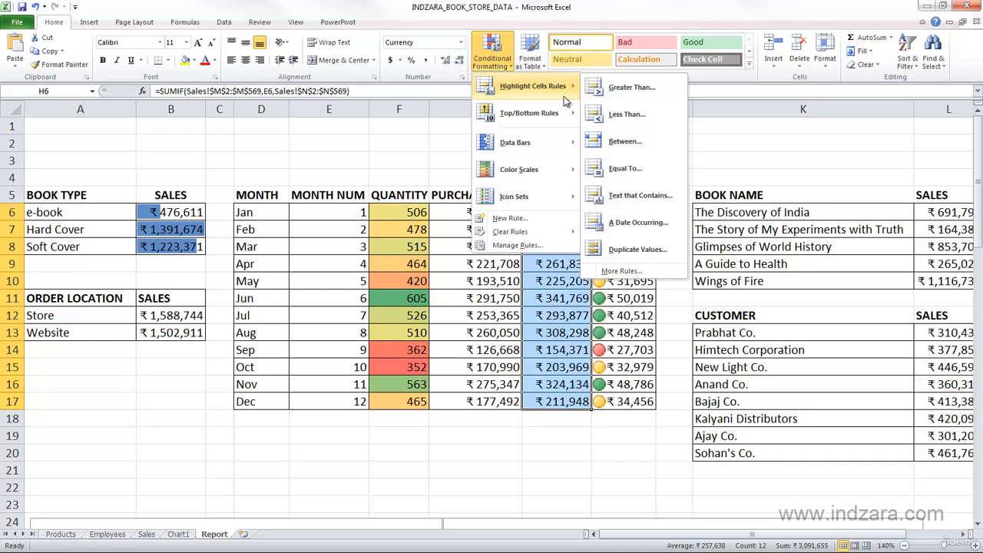
pyautogui.moveTo(564, 116)
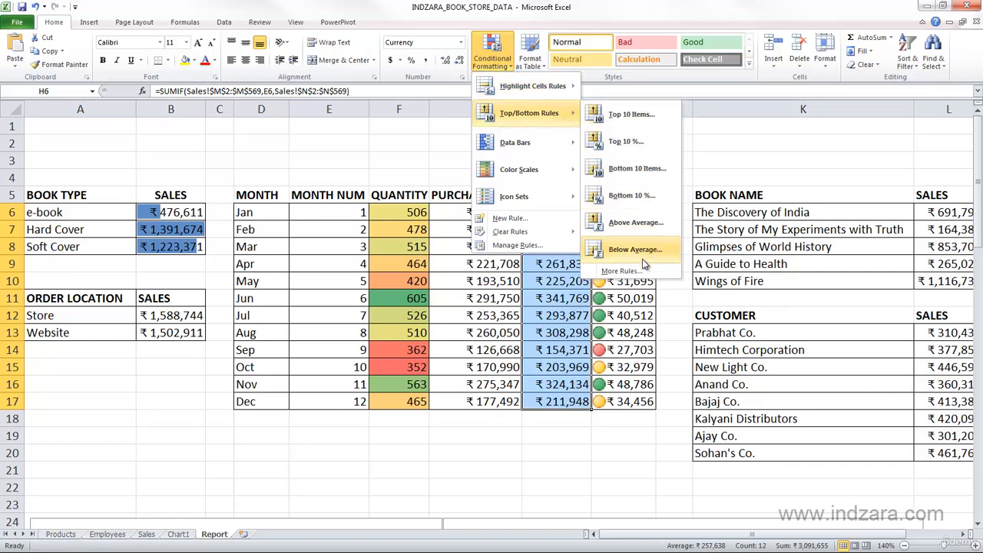
pyautogui.click(624, 270)
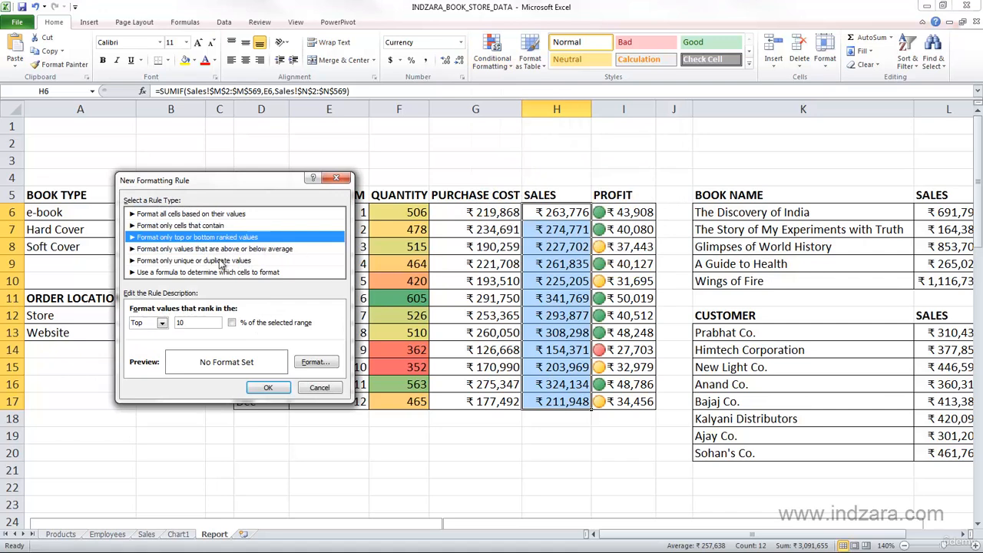
pyautogui.click(215, 250)
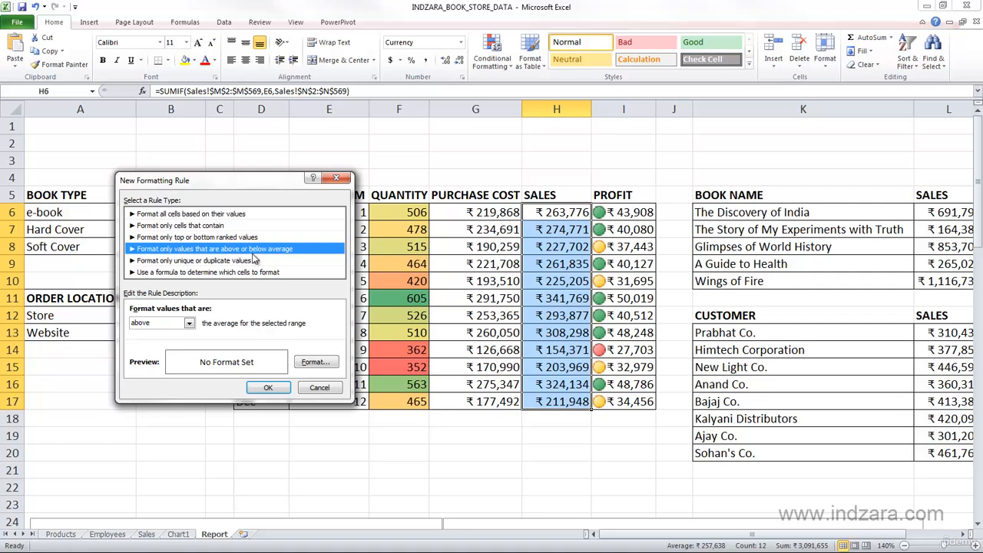
pyautogui.click(189, 324)
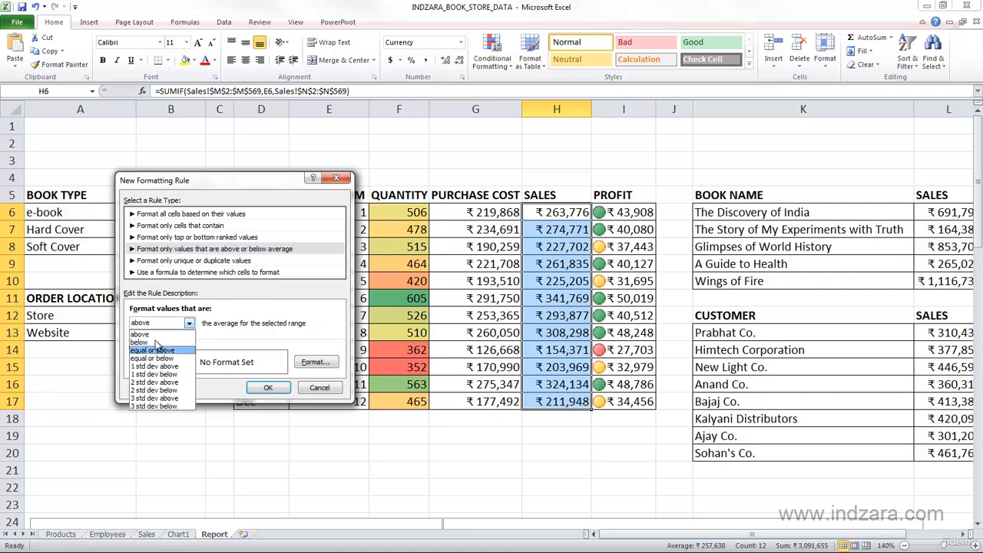
pyautogui.click(153, 334)
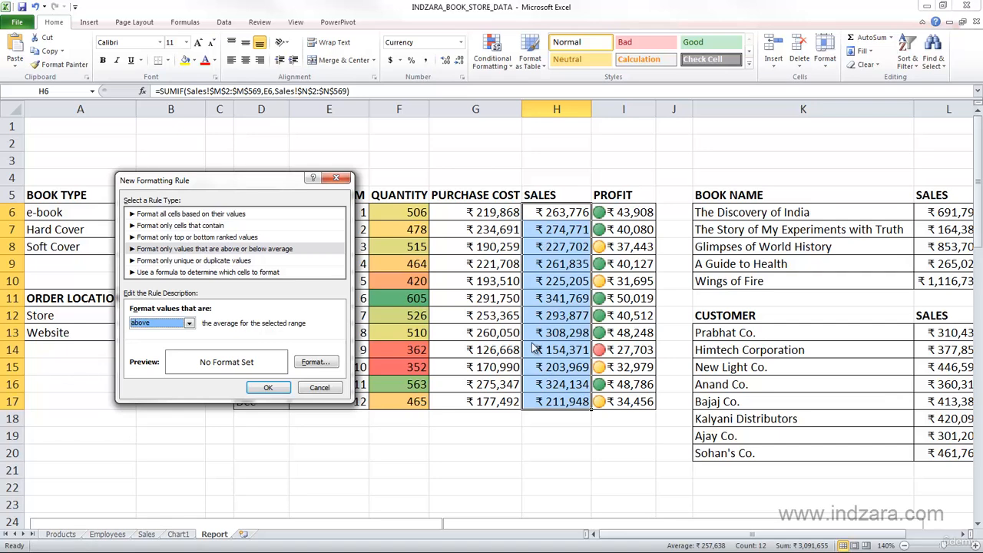
# Give the above-average rule a light orange background fill, apply it to the monthly sales and deselect the range
pyautogui.click(314, 362)
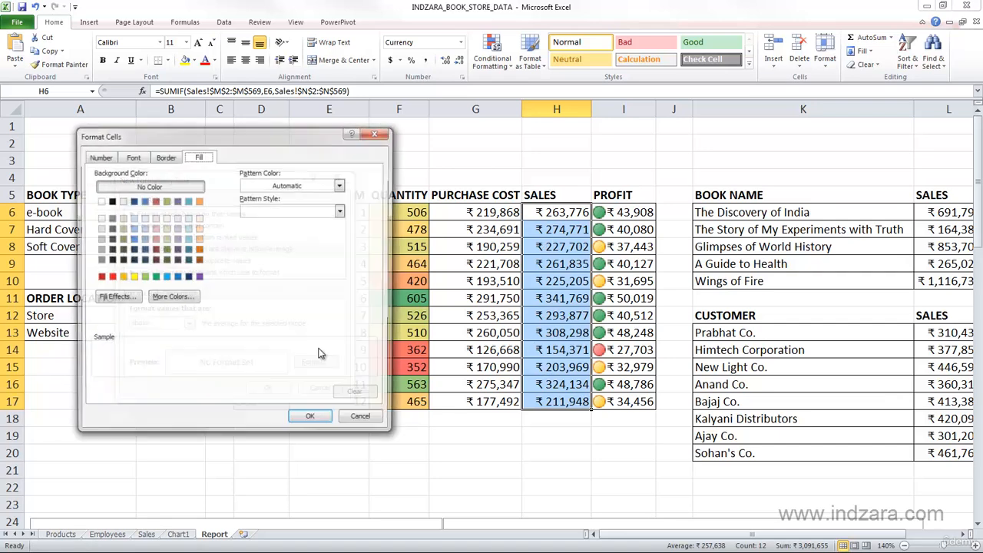
pyautogui.click(199, 219)
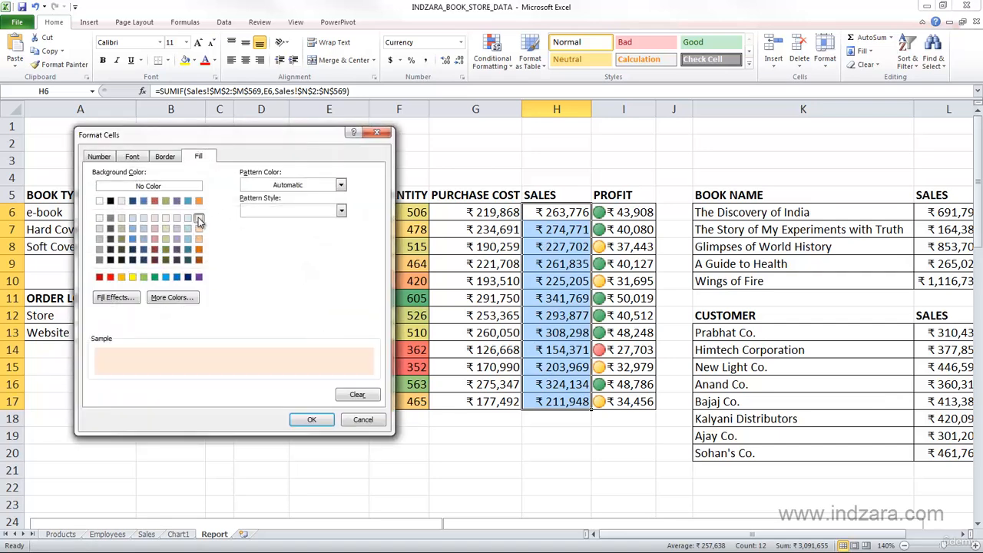
pyautogui.click(199, 228)
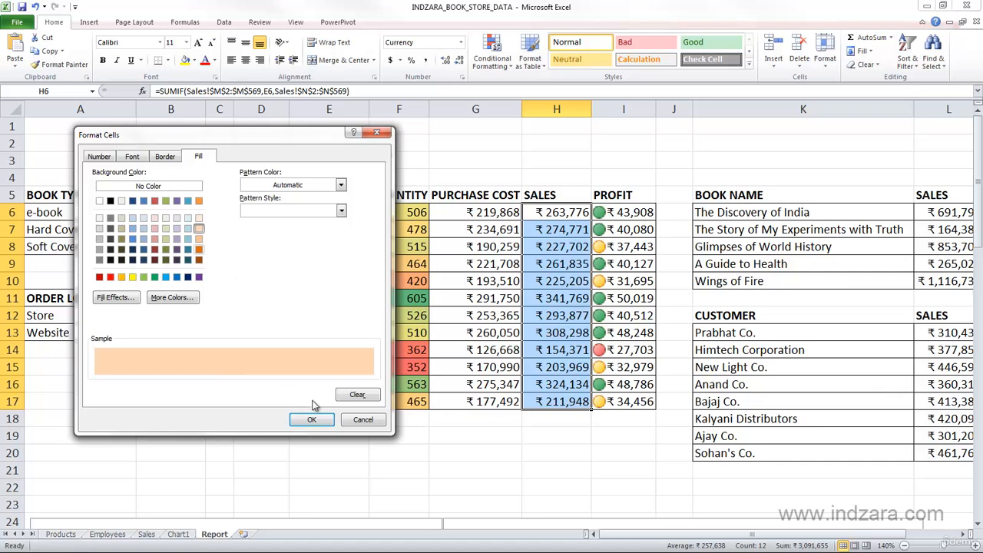
pyautogui.click(313, 419)
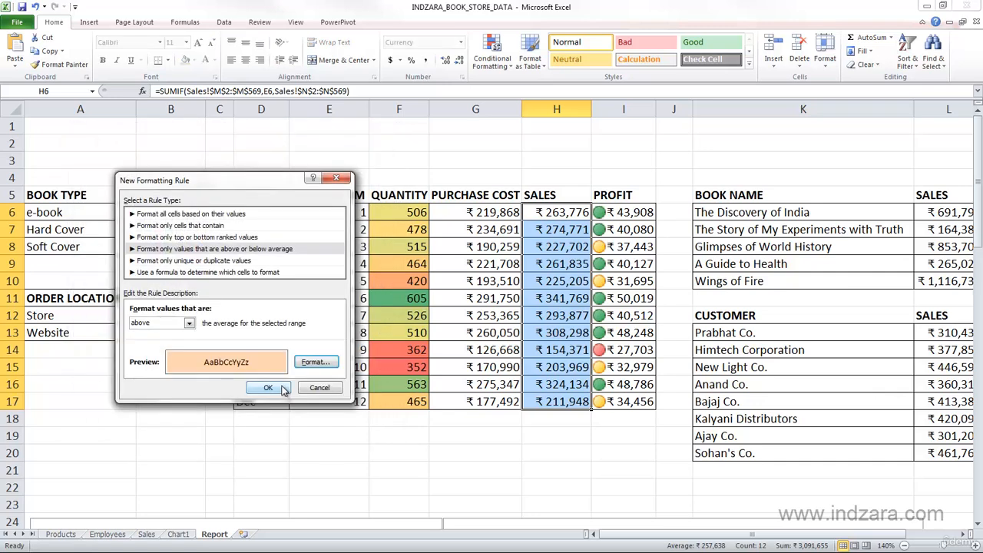
pyautogui.click(281, 390)
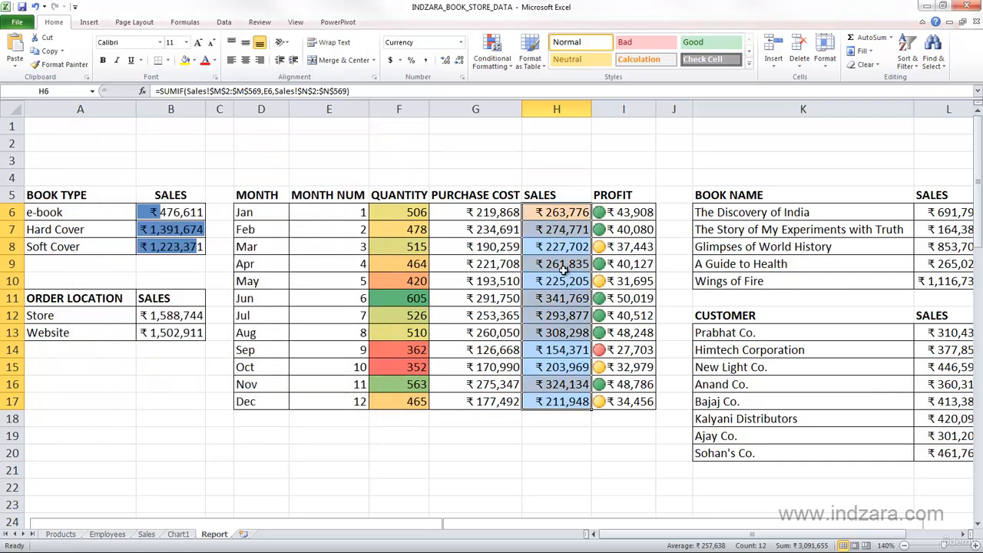
pyautogui.click(563, 434)
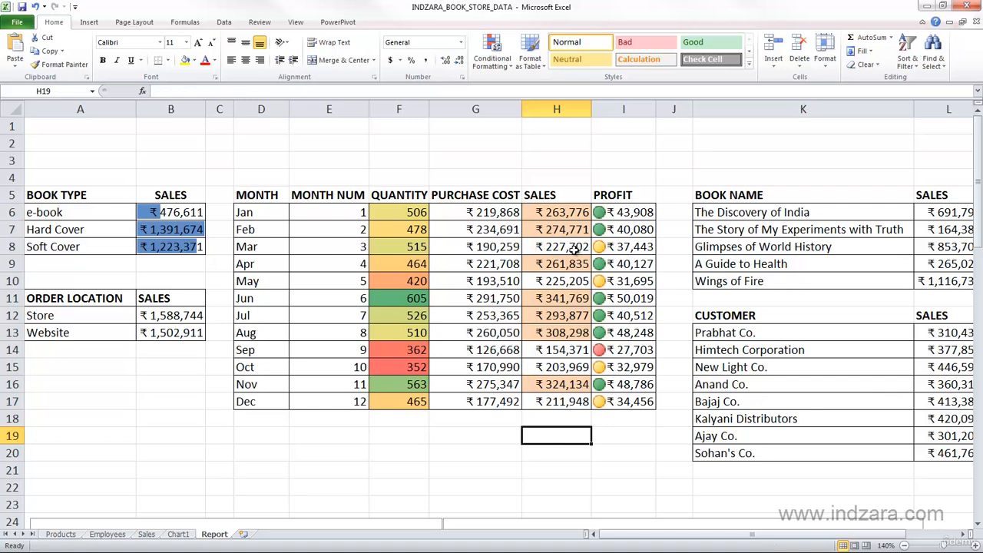
# Add a Below Average rule to the monthly sales in H6:H17 using Green Fill with Dark Green Text
pyautogui.moveTo(561, 404); pyautogui.dragTo(560, 213)
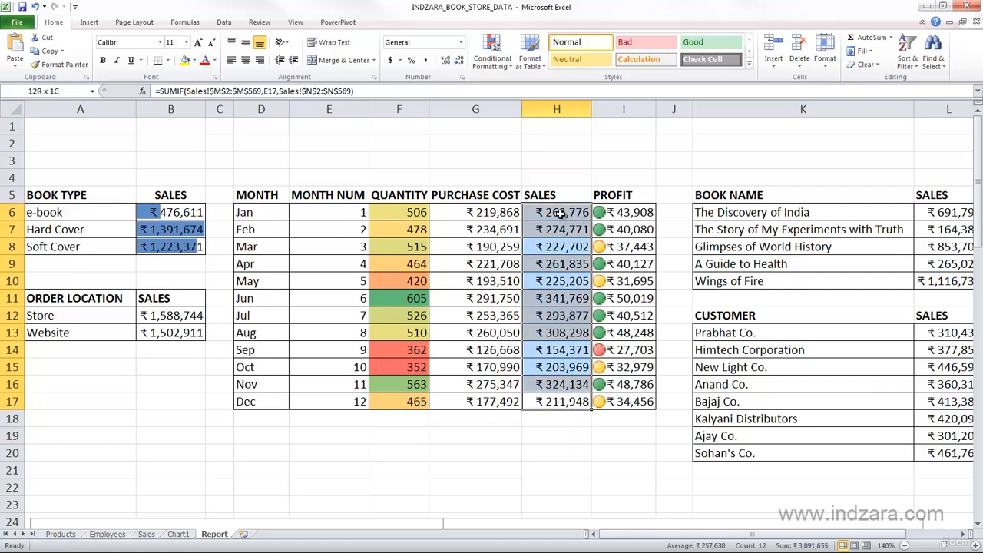
pyautogui.click(485, 68)
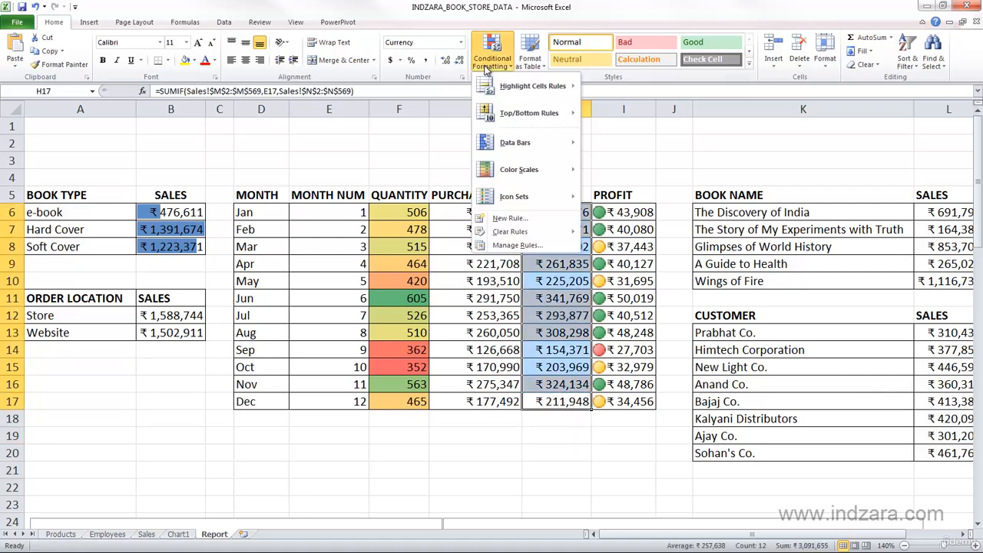
pyautogui.moveTo(562, 126)
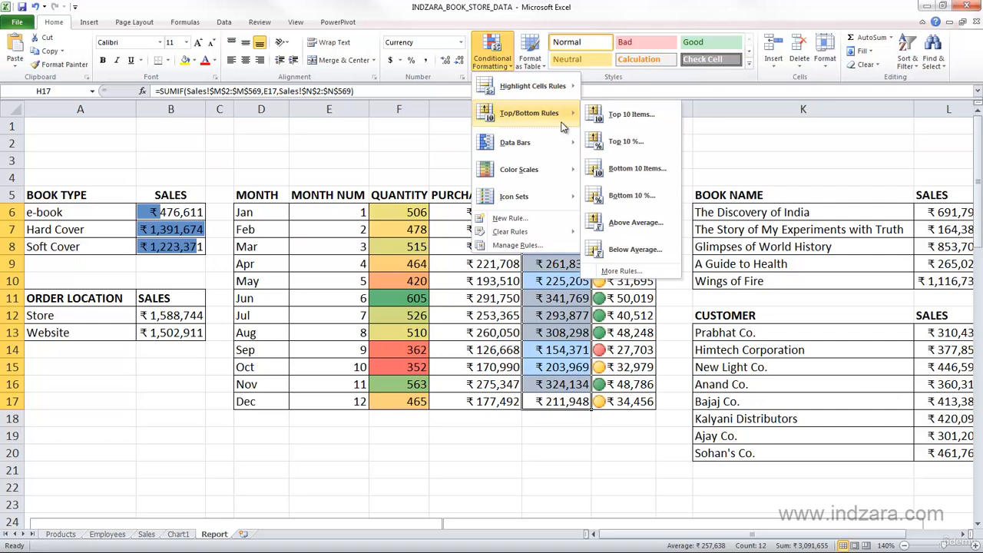
pyautogui.click(622, 252)
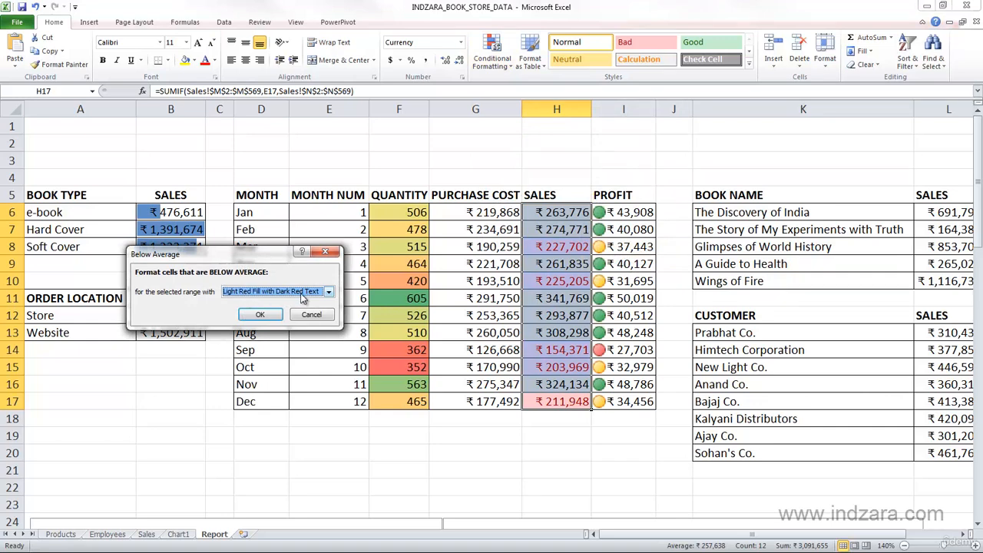
pyautogui.click(304, 295)
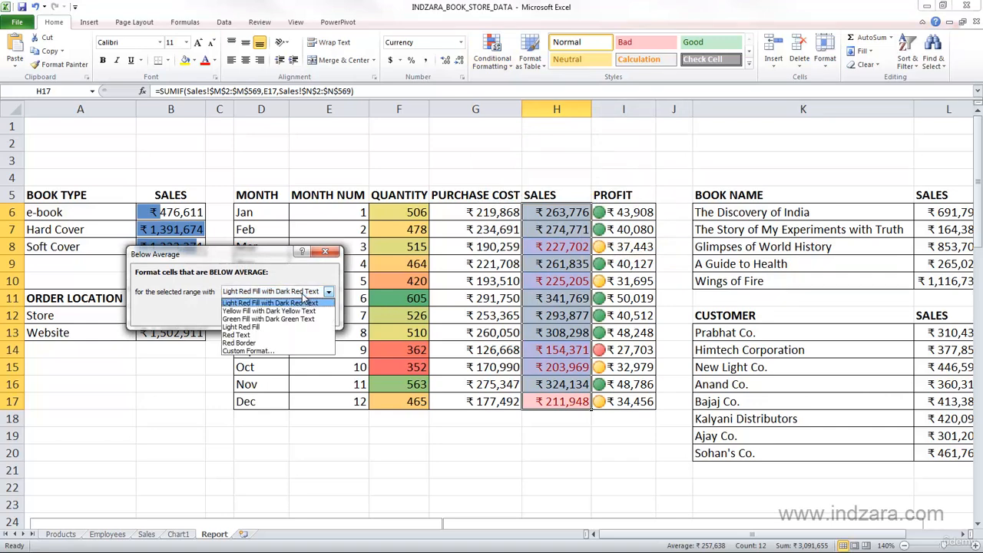
pyautogui.click(286, 314)
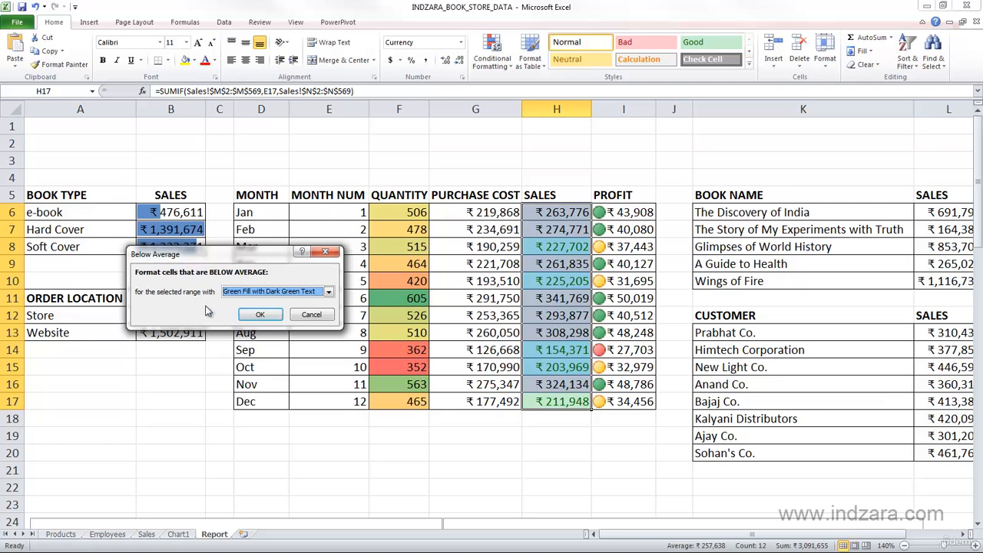
pyautogui.click(260, 314)
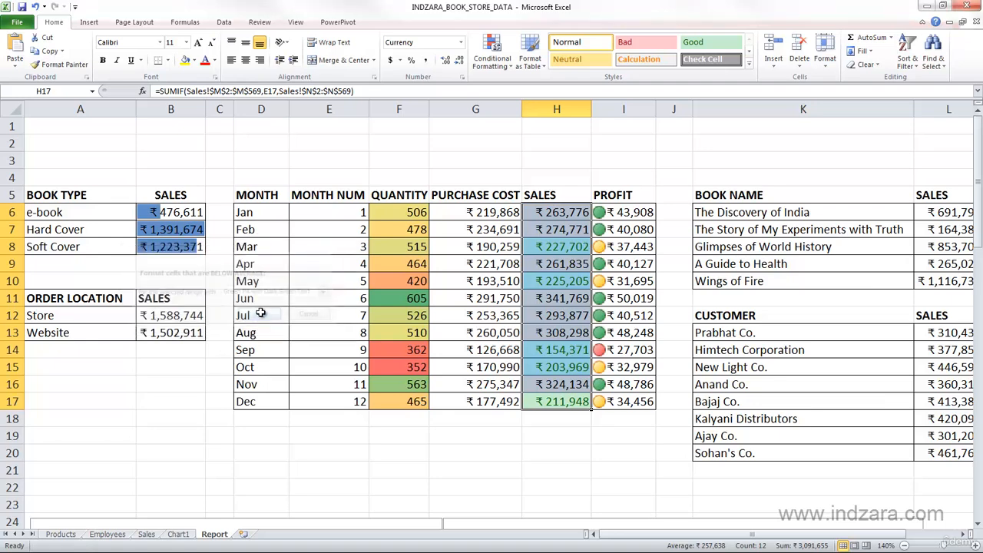
# Review the conditional formatting rules applied to the monthly sales in H6:H17, and close the rules manager without saving changes
pyautogui.click(557, 467)
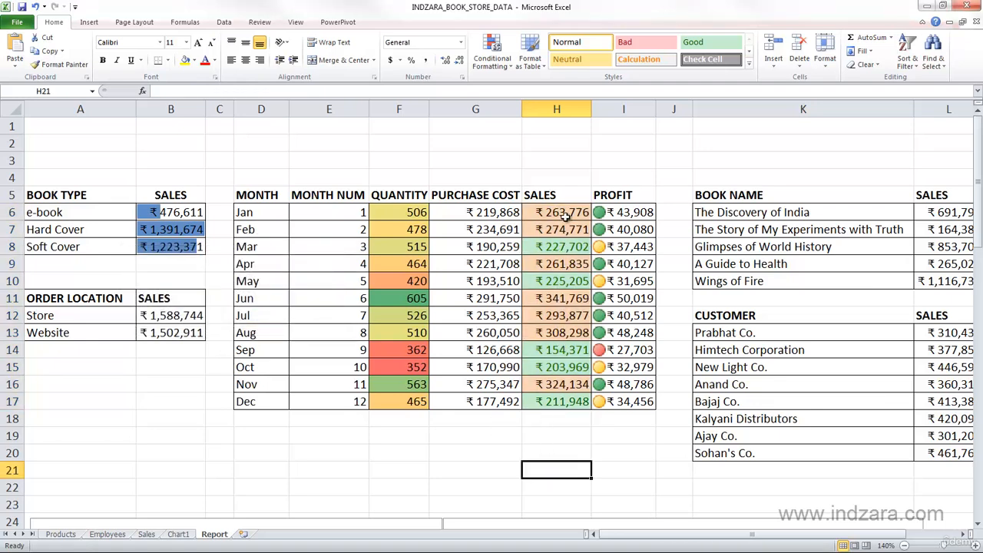
pyautogui.moveTo(564, 215); pyautogui.dragTo(551, 401)
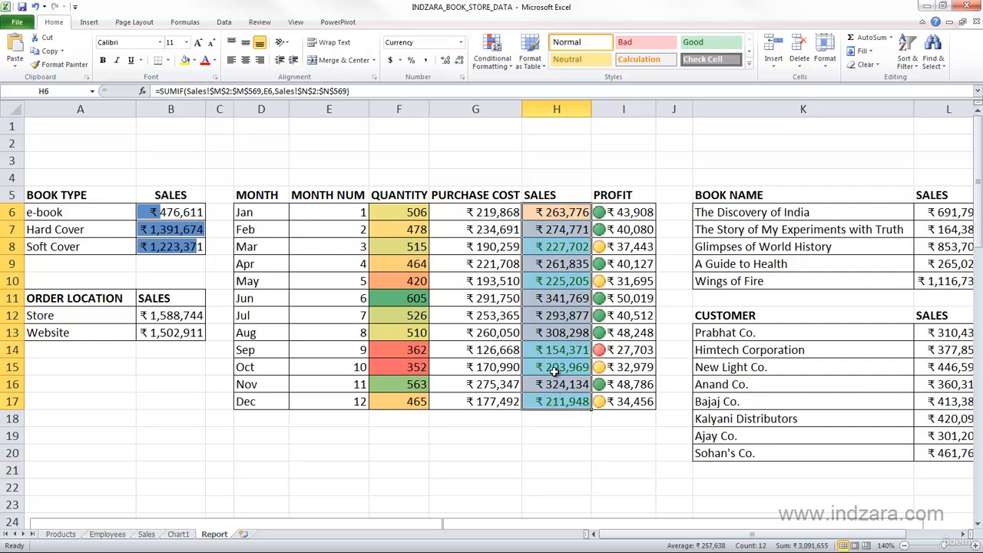
pyautogui.click(507, 68)
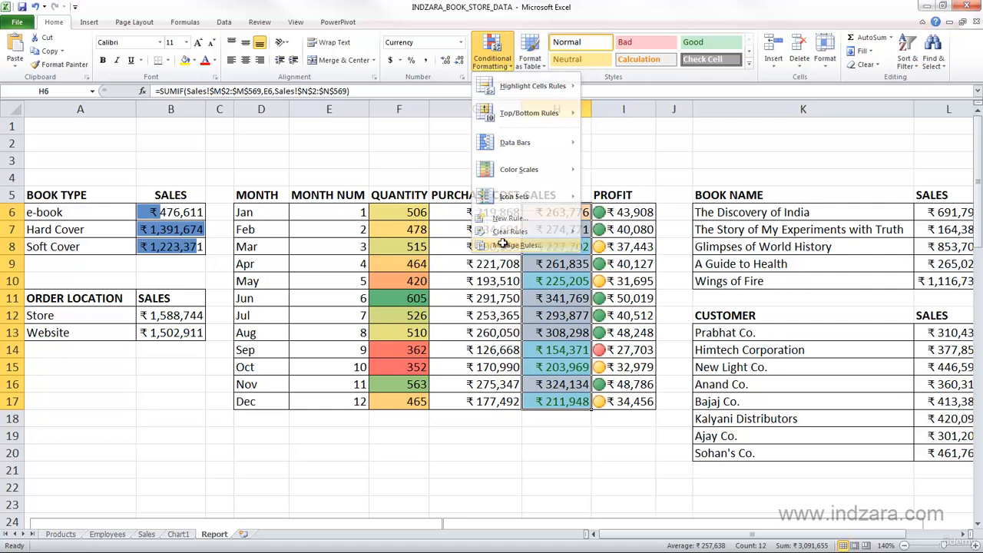
pyautogui.click(512, 244)
pyautogui.moveTo(295, 200); pyautogui.dragTo(302, 215)
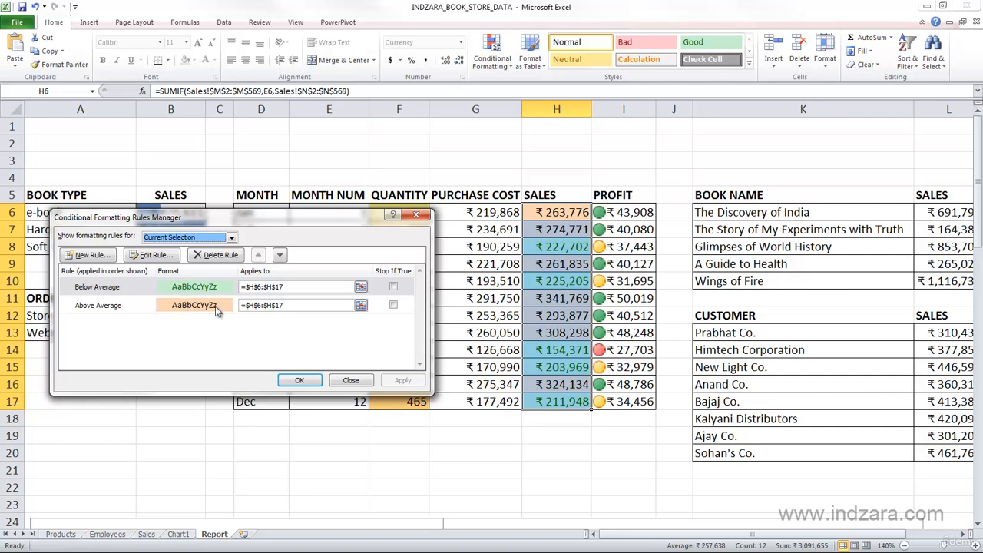
pyautogui.click(393, 287)
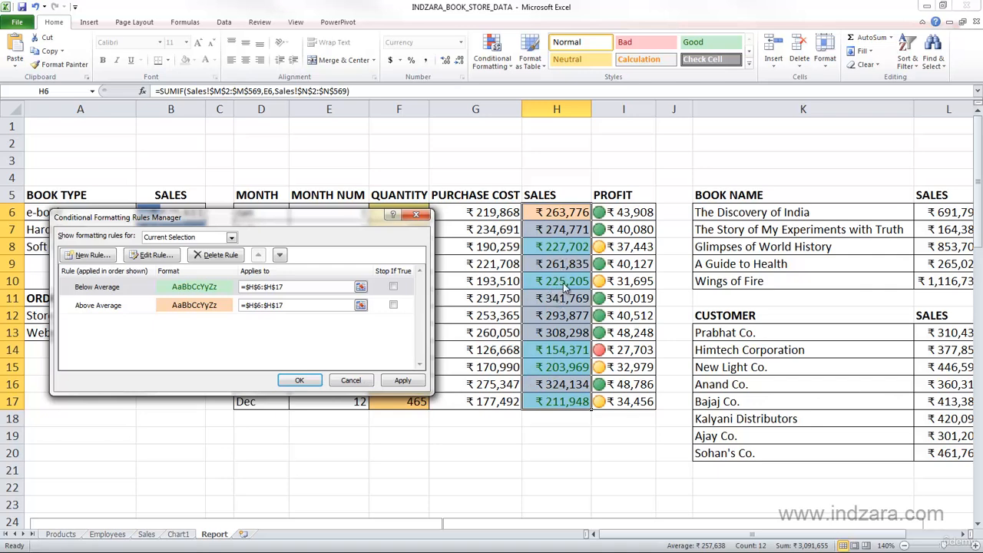
pyautogui.click(351, 381)
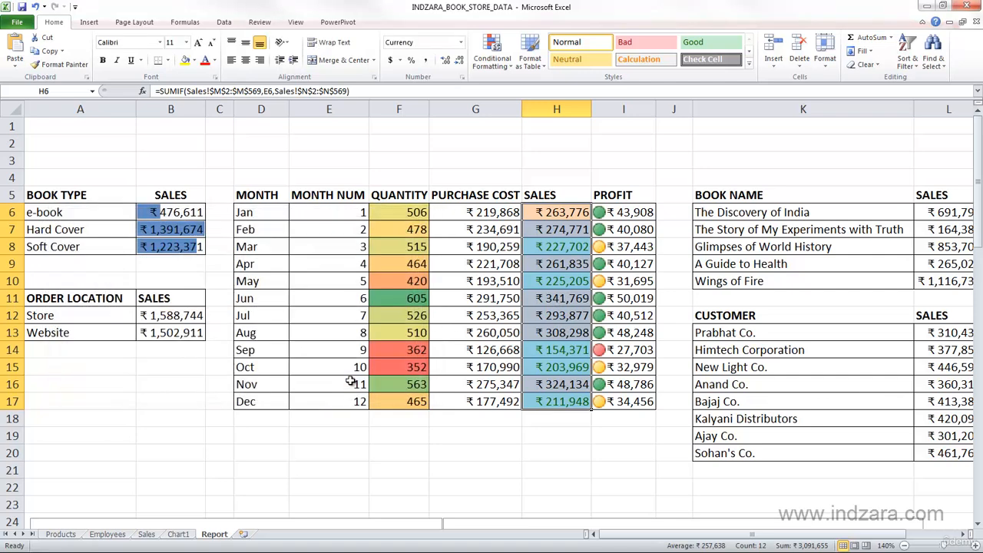
pyautogui.click(437, 440)
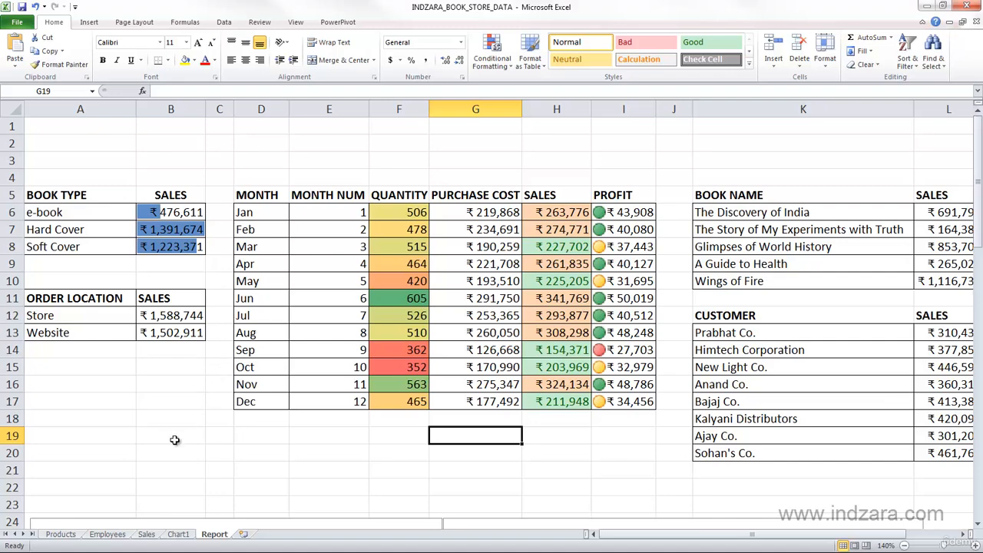
# Switch to the Products sheet and select the purchase prices in F2:F16
pyautogui.click(71, 534)
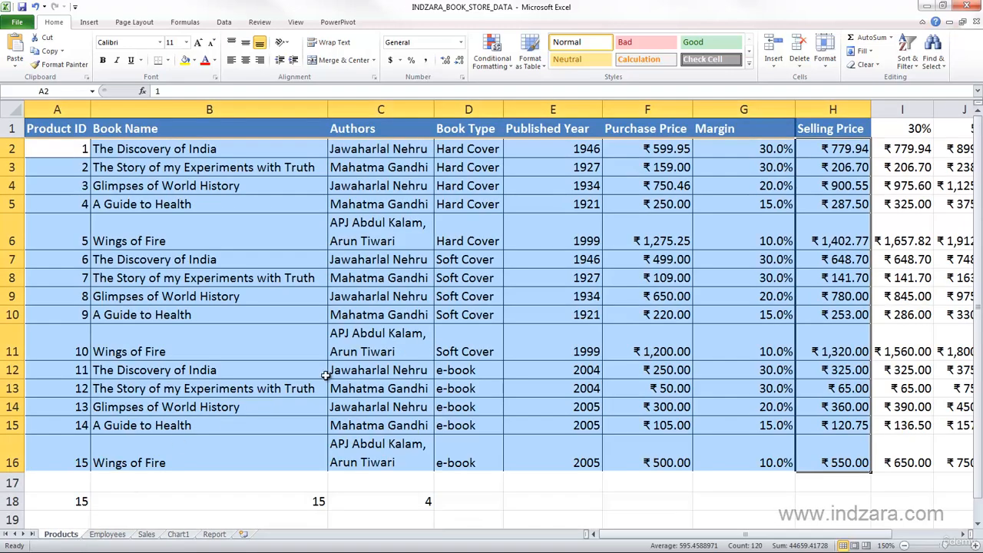
pyautogui.click(683, 261)
pyautogui.moveTo(668, 148); pyautogui.dragTo(638, 453)
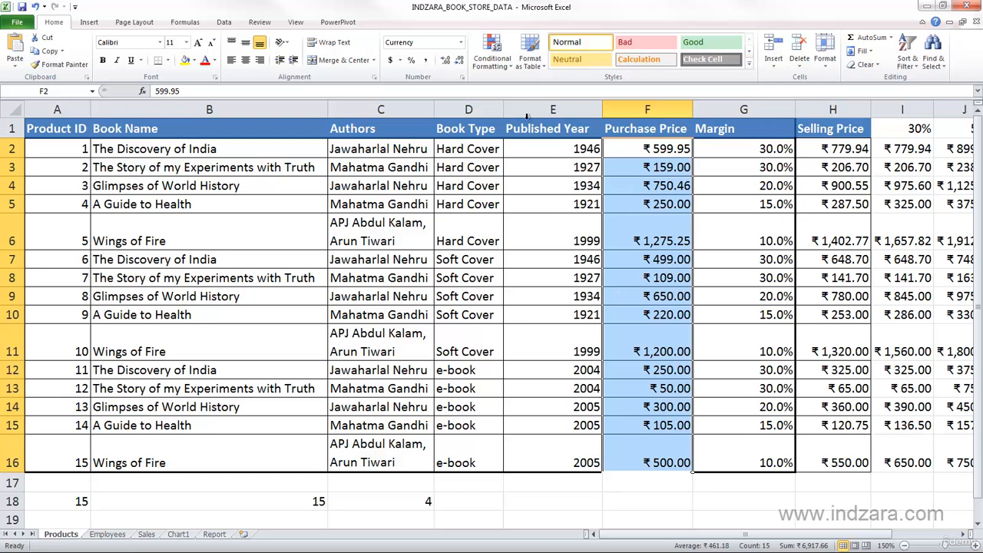
# Preview a Duplicate Values highlighting rule on the purchase prices with Light Red Fill with Dark Red Text
pyautogui.click(491, 62)
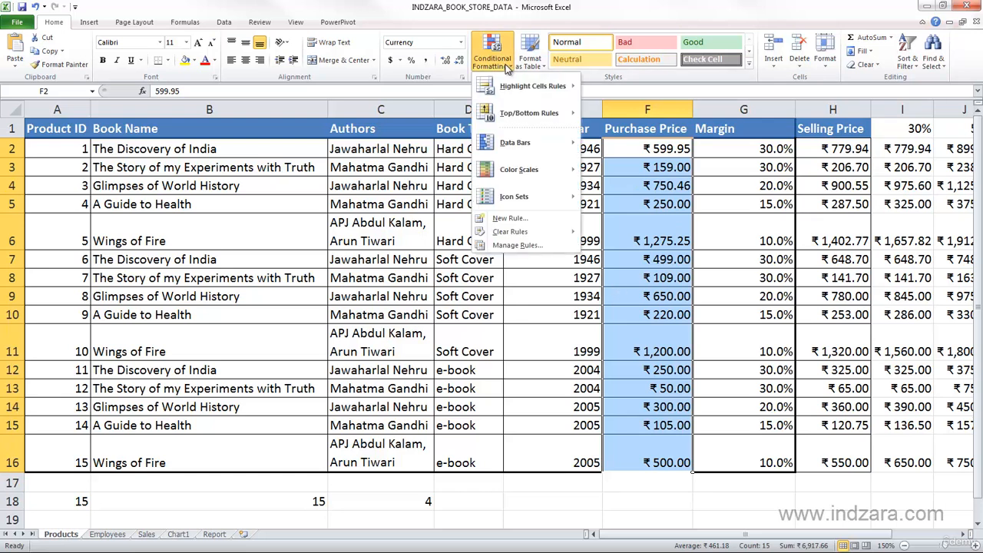
pyautogui.moveTo(529, 91)
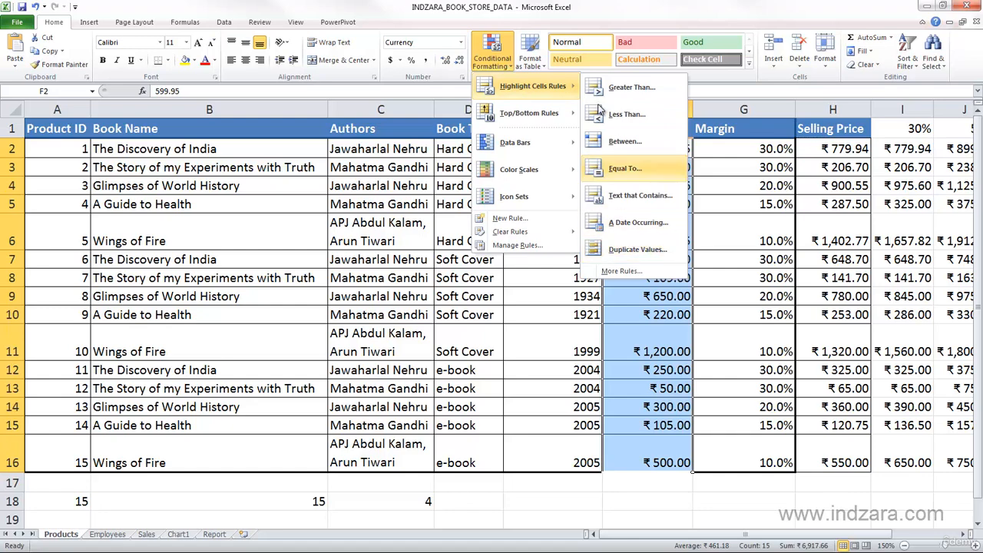
pyautogui.click(621, 250)
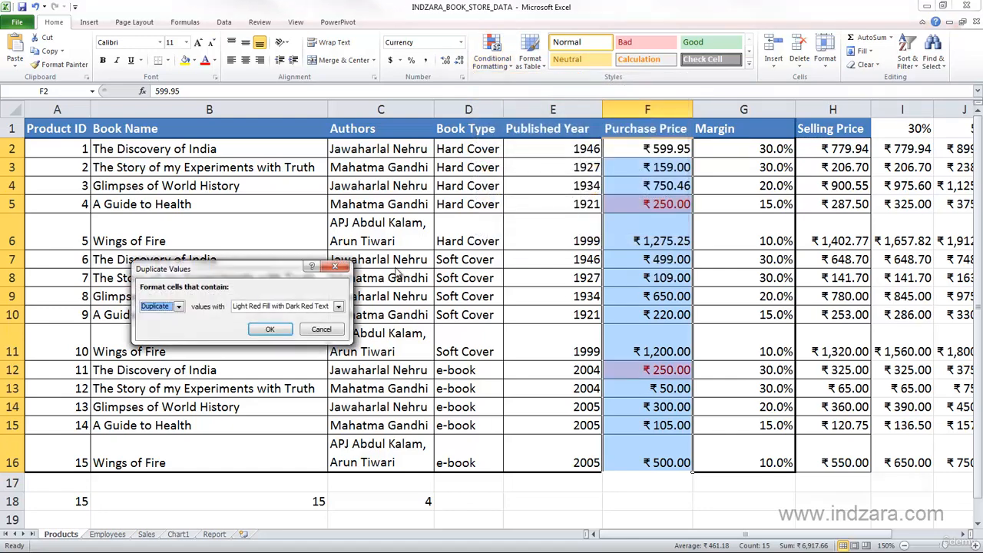
pyautogui.click(178, 306)
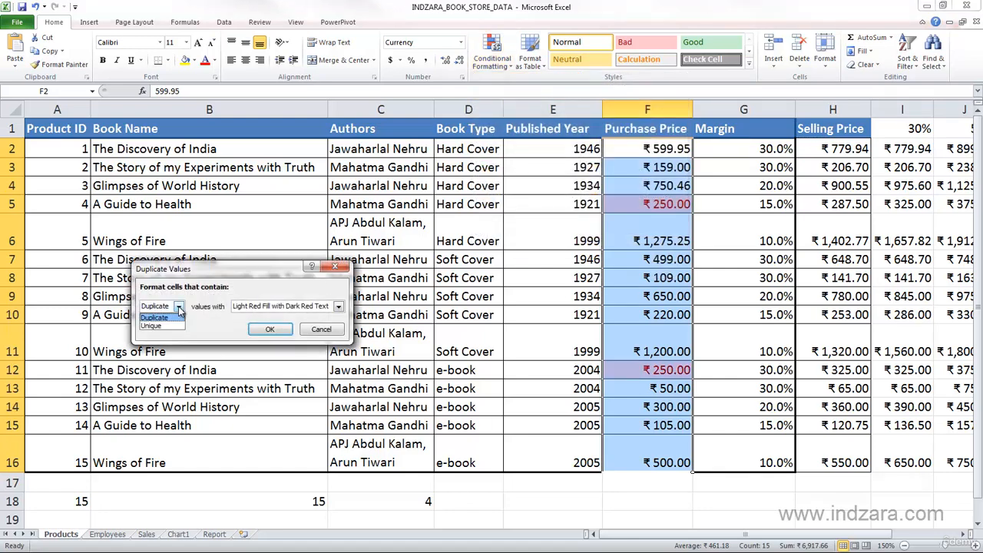
pyautogui.click(178, 306)
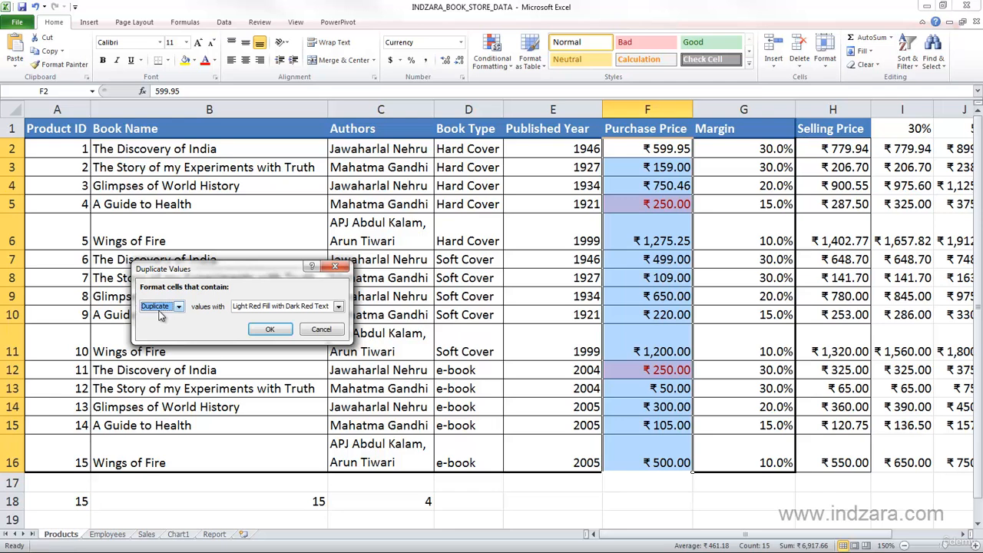
pyautogui.click(311, 309)
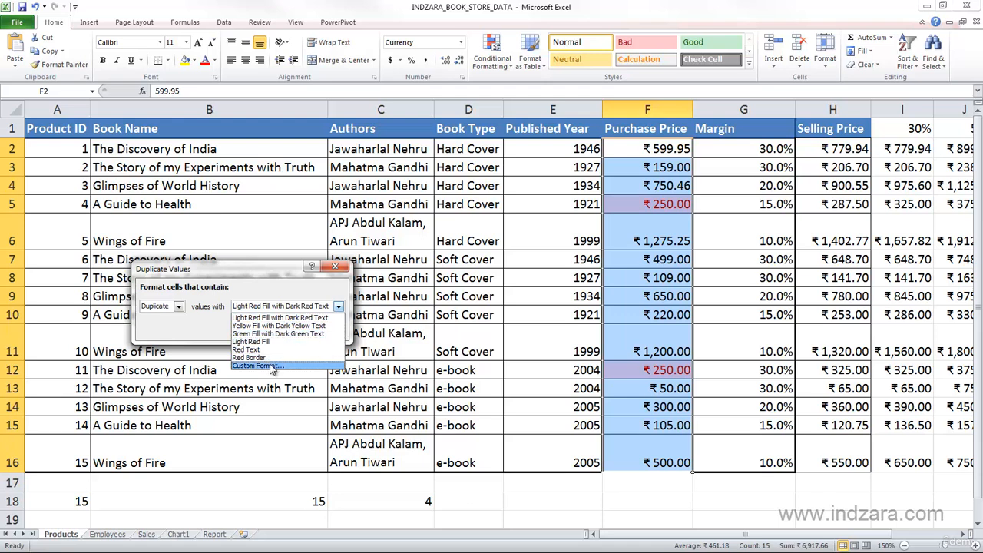
pyautogui.click(290, 304)
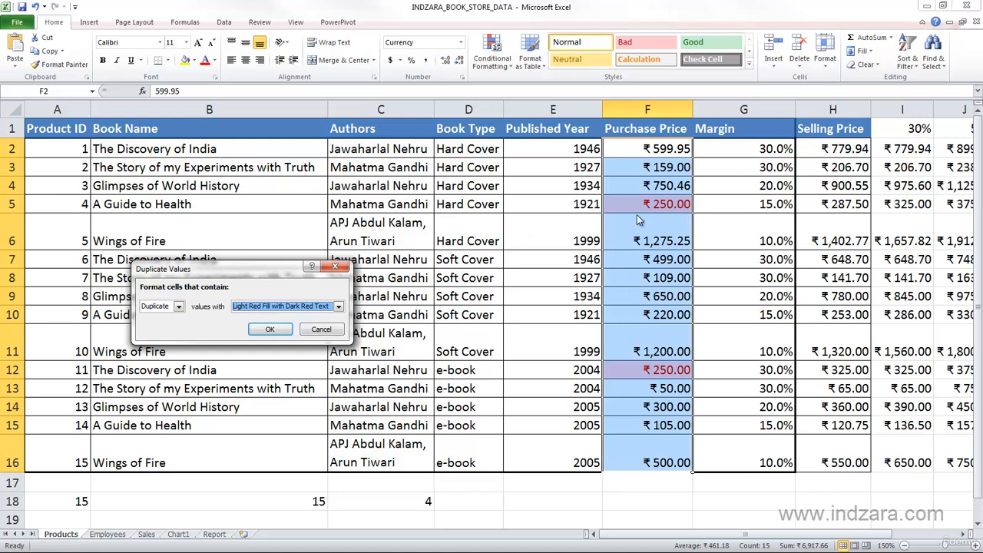
# Try the highlighting rule on Unique values instead, and discard it without applying it
pyautogui.click(178, 307)
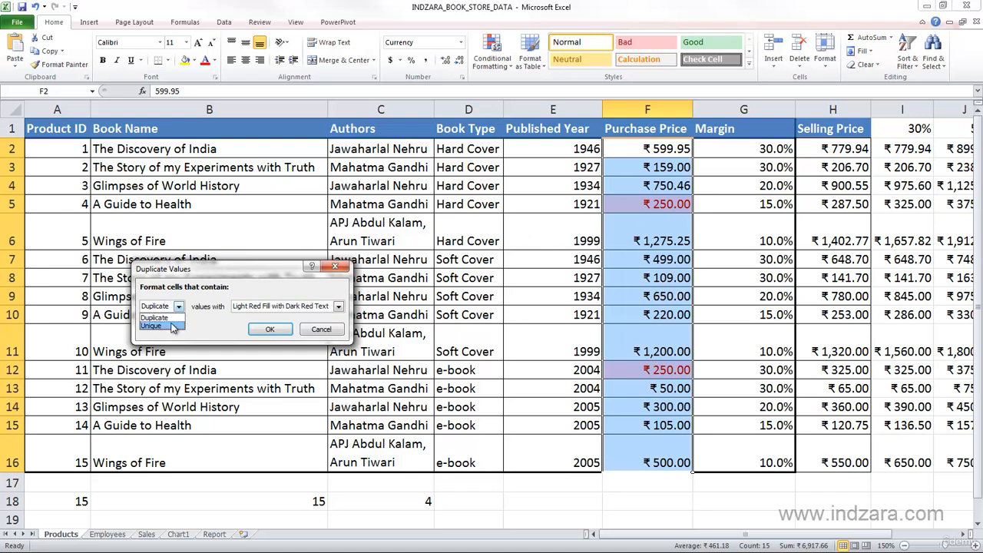
pyautogui.click(173, 326)
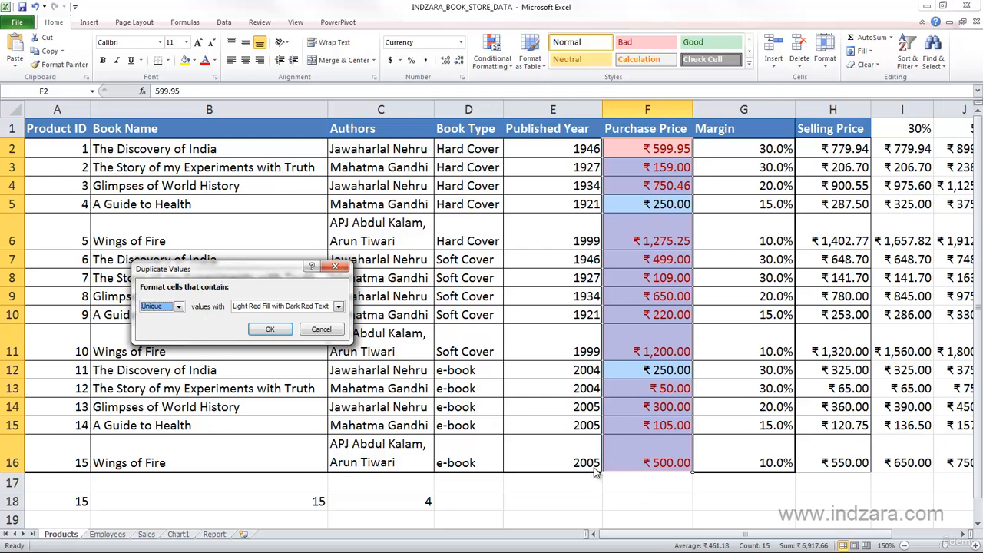
pyautogui.click(319, 330)
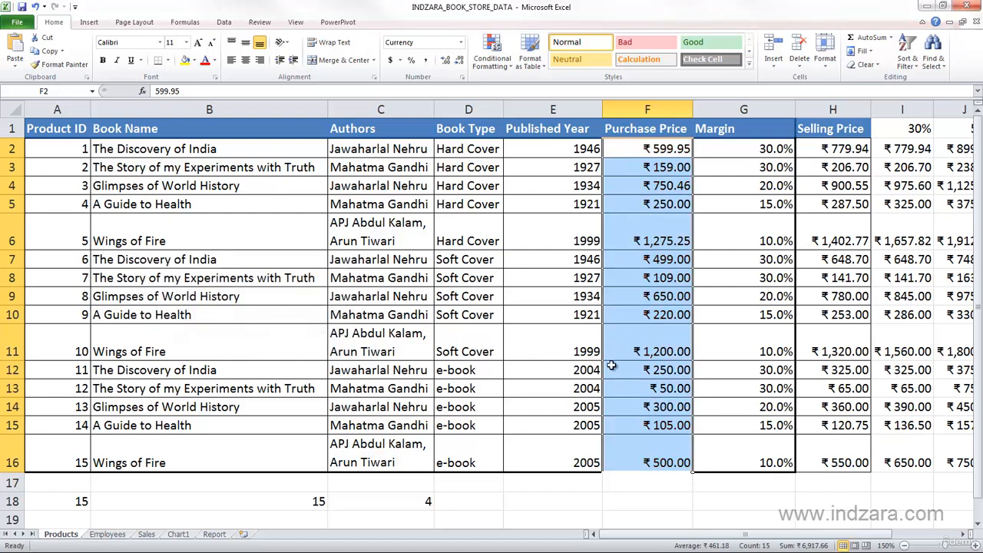
# Set up a new conditional formatting rule for the purchase prices in F2:F16 that formats only unique or duplicate values
pyautogui.click(505, 63)
pyautogui.click(507, 218)
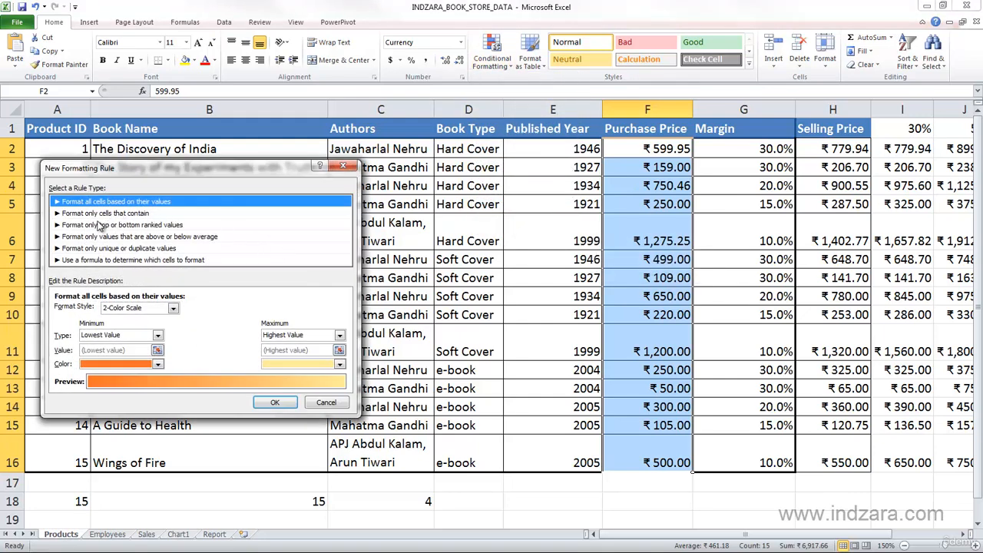
pyautogui.click(113, 248)
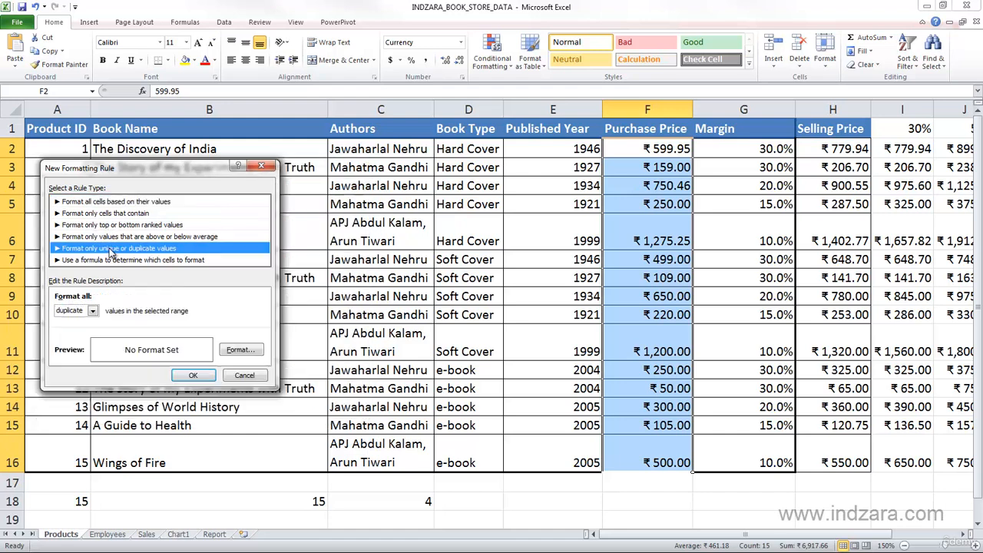